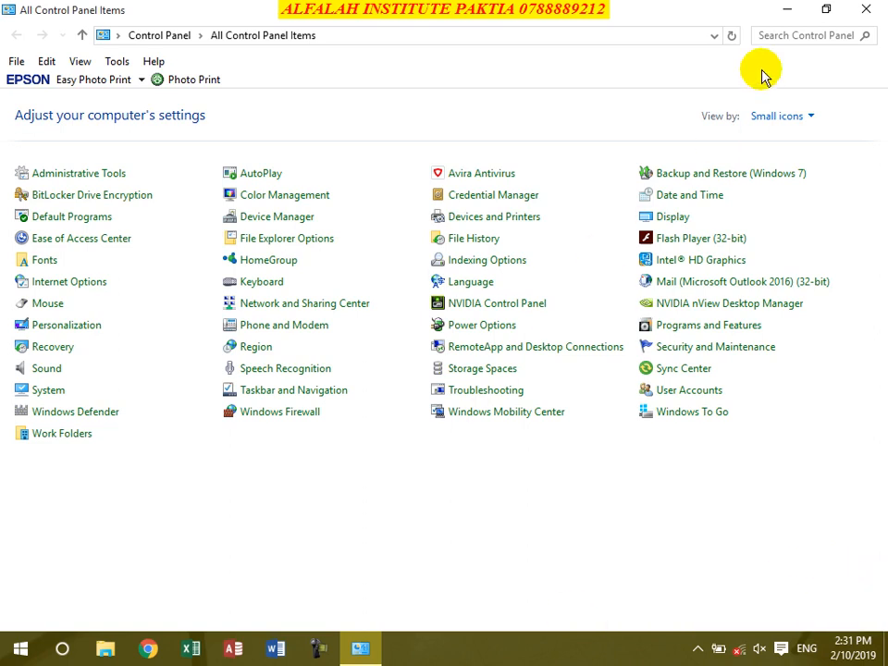
Step: Minimize Control Panel, look over This PC's folders and drives, then minimize that window too
left_click(786, 9)
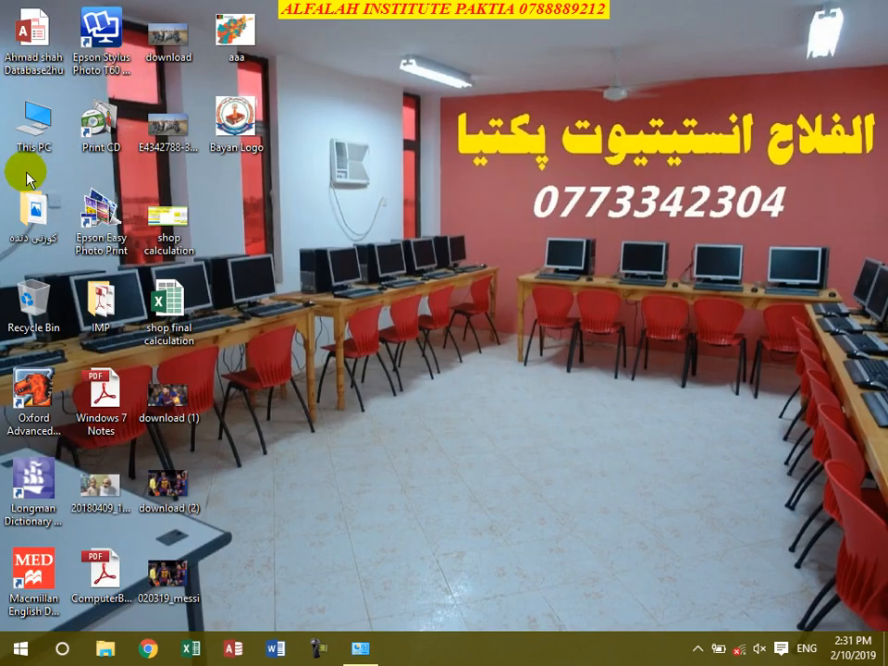
double_click(37, 121)
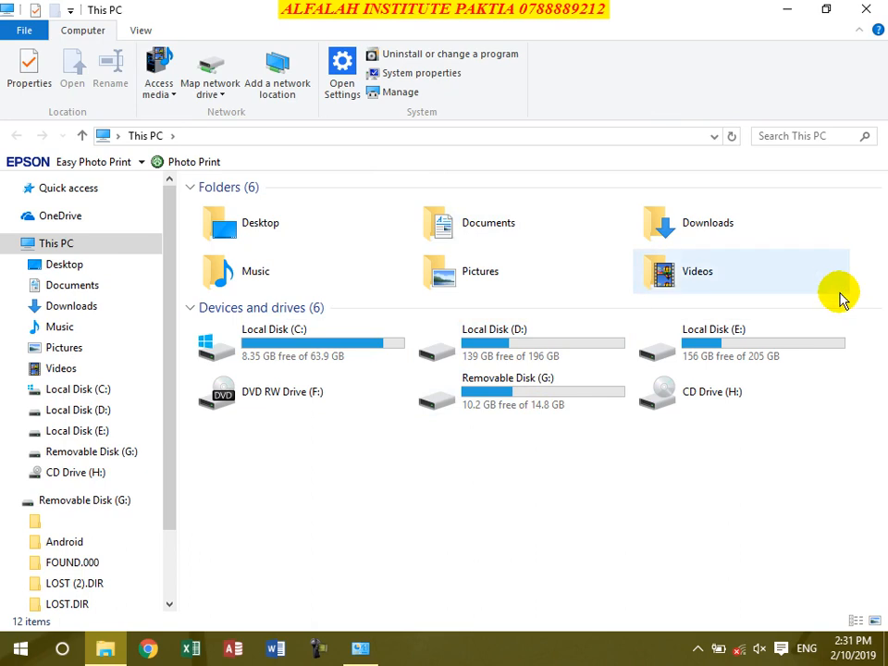
left_click(787, 9)
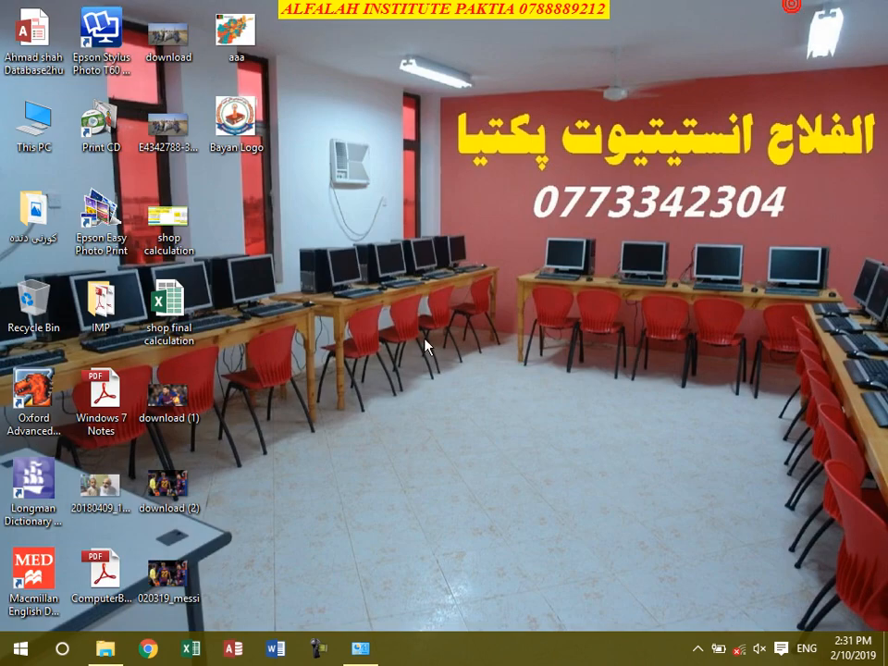
Step: Restore the All Control Panel Items window from the taskbar
left_click(360, 648)
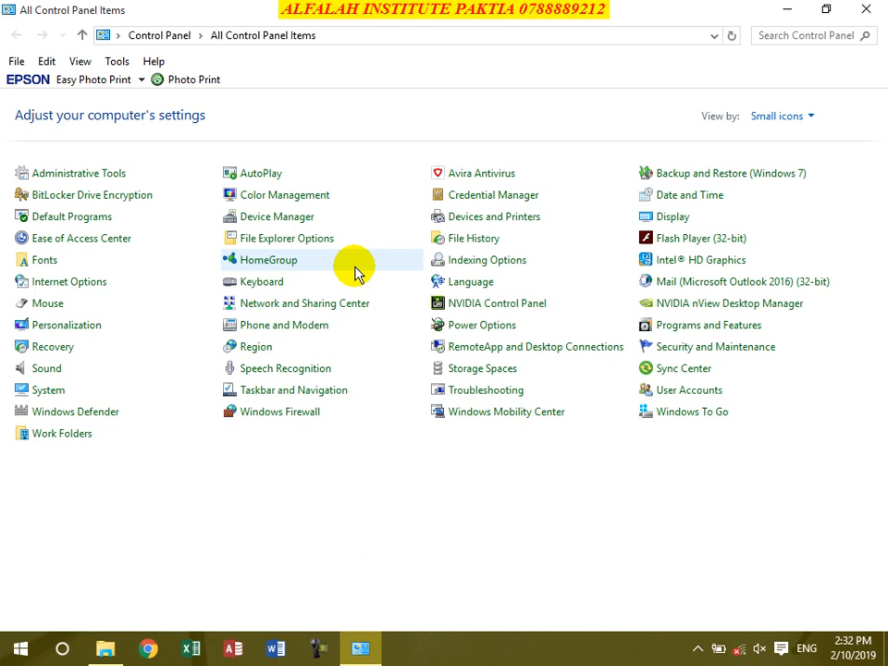
Step: Open BitLocker Drive Encryption and try encrypting drive C:, dismissing the TPM error
left_click(78, 198)
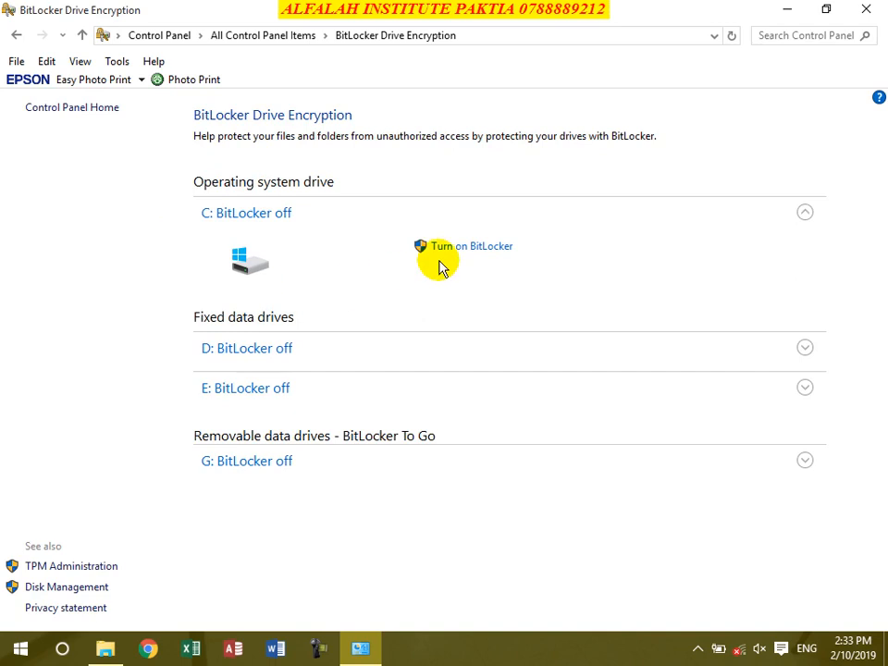
left_click(458, 251)
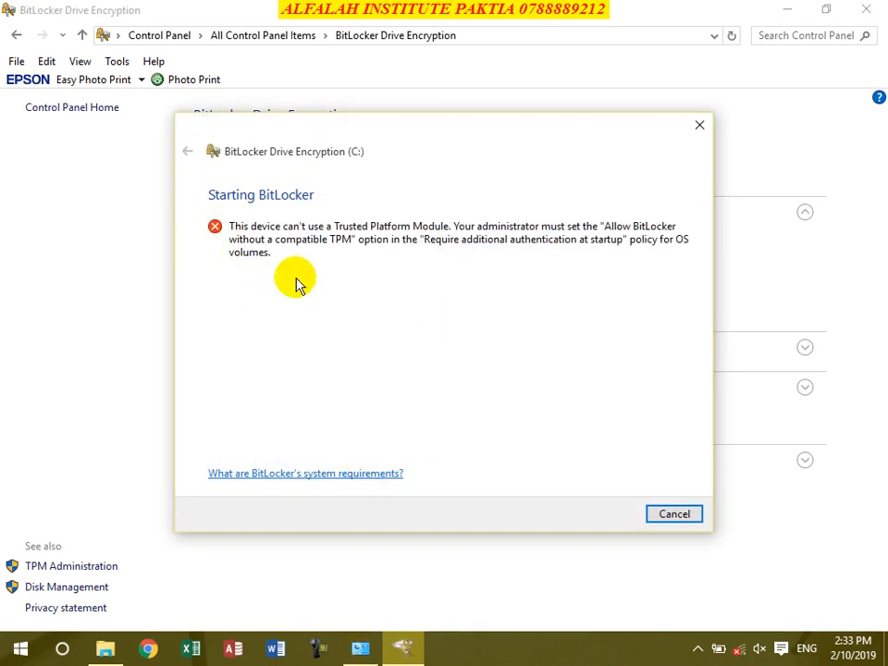
left_click(675, 514)
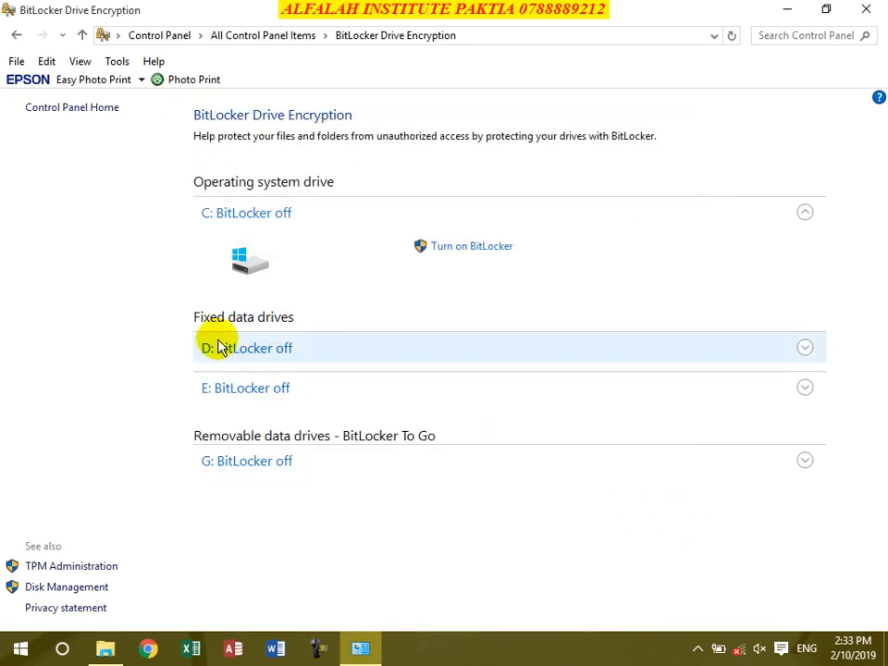
Step: Start BitLocker on drive G: and choose password unlocking, leaving smart-card unlocking off
left_click(262, 468)
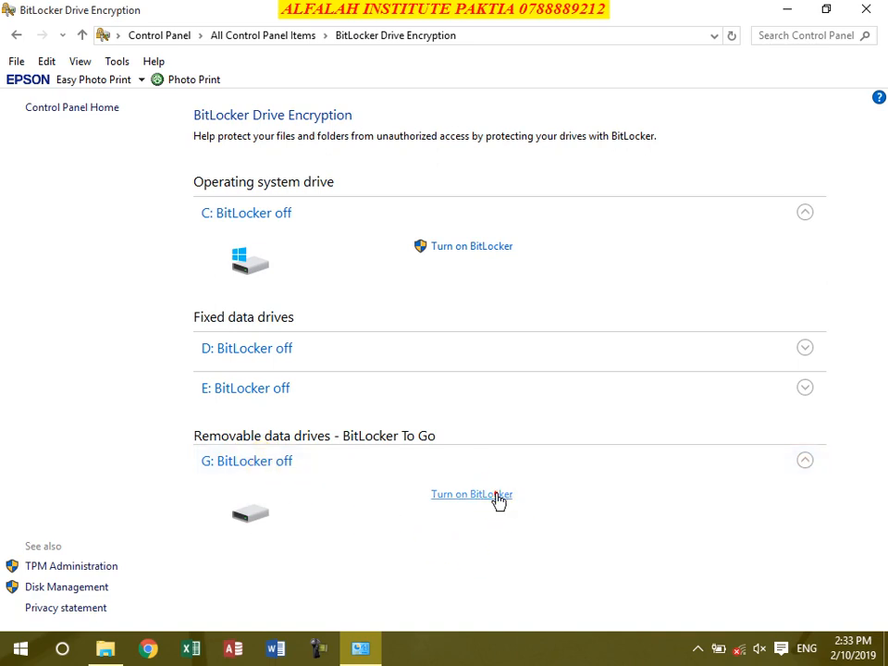
left_click(496, 495)
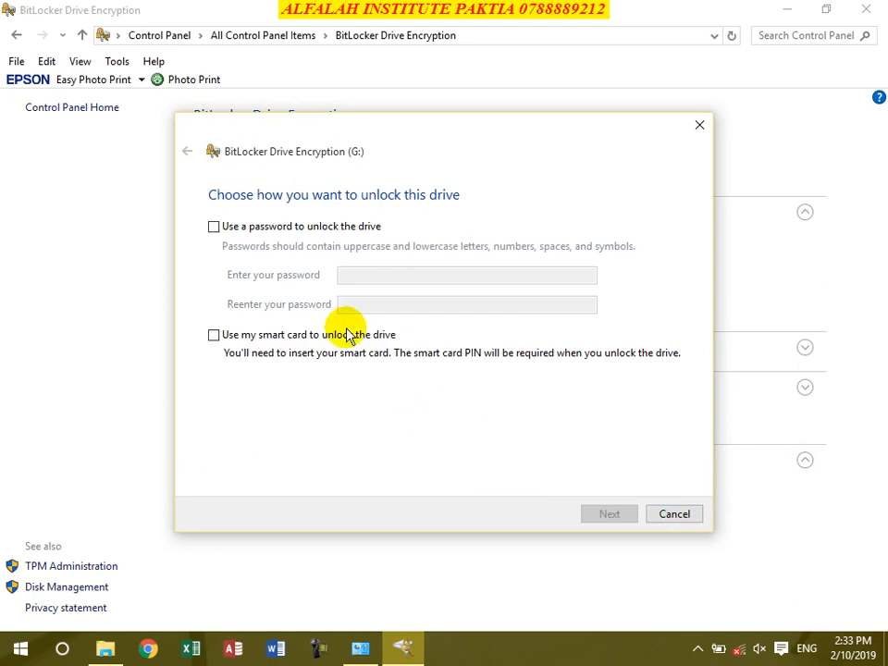
left_click(214, 228)
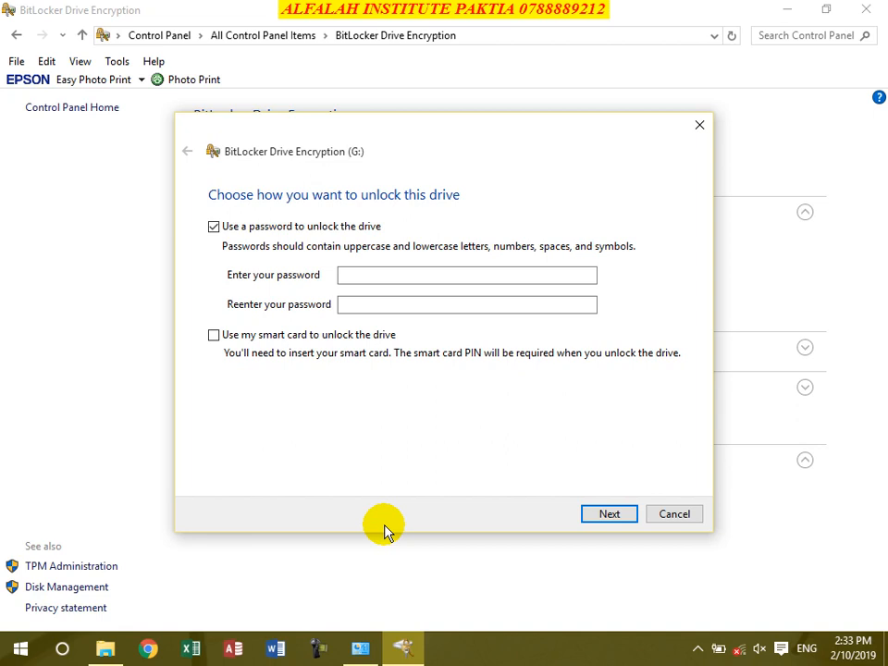
left_click(214, 335)
left_click(214, 334)
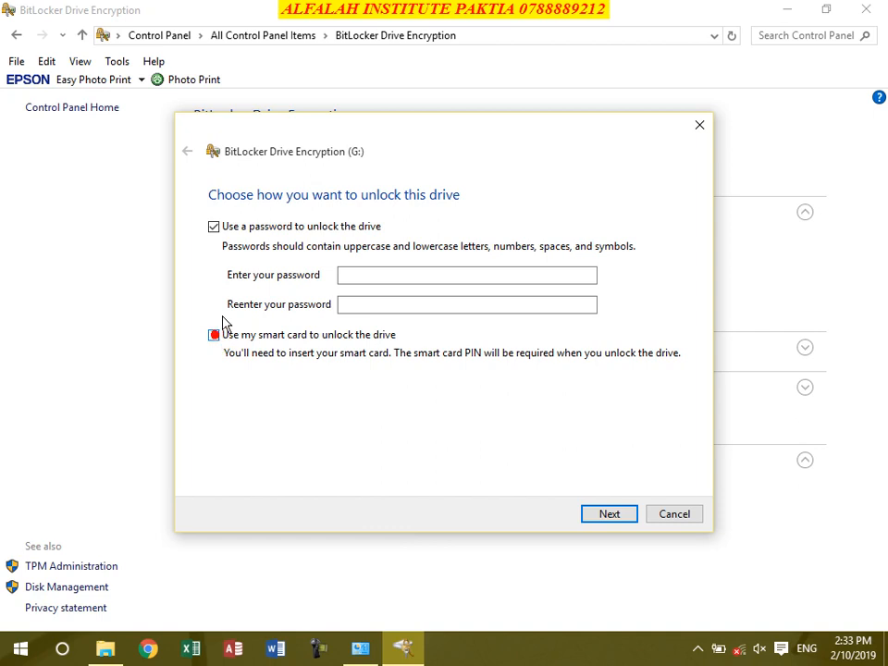
Step: Enter the drive password and begin re-entering it in the confirmation field
left_click(374, 273)
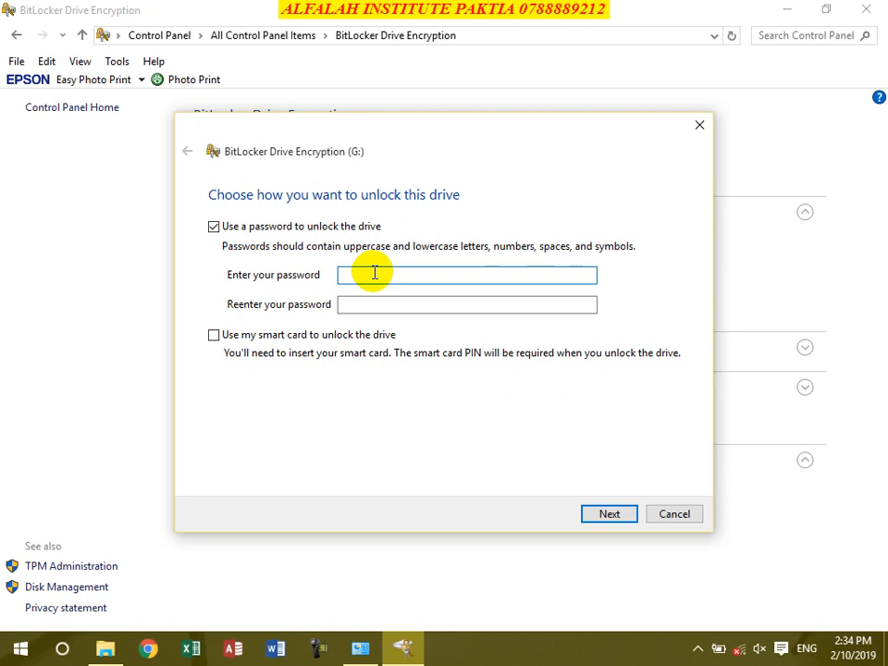
type("••••••••")
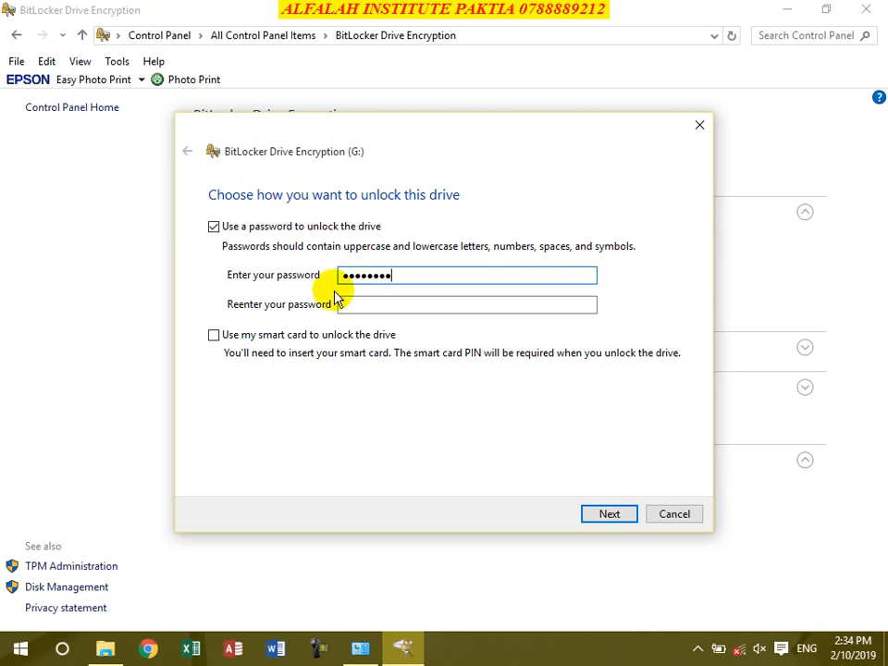
left_click(342, 304)
type("••••")
Step: Finish re-entering the password, continue, and save the recovery key to a file
type("••")
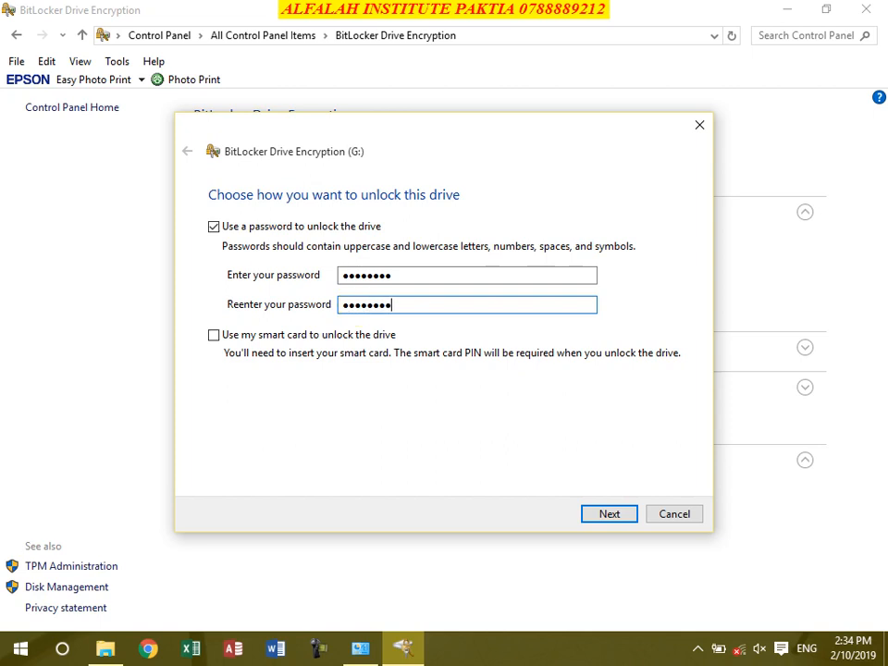
left_click(601, 515)
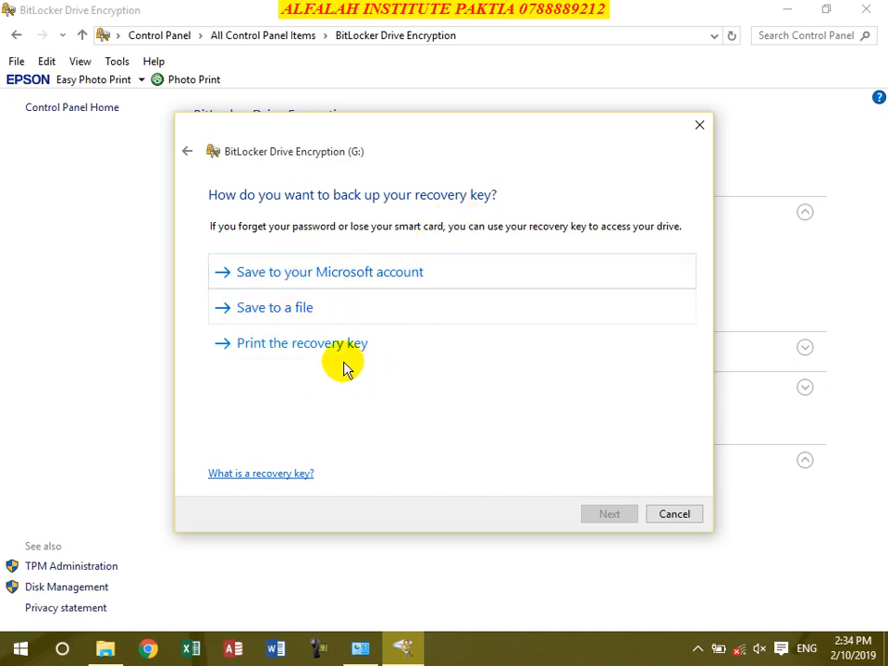
left_click(290, 309)
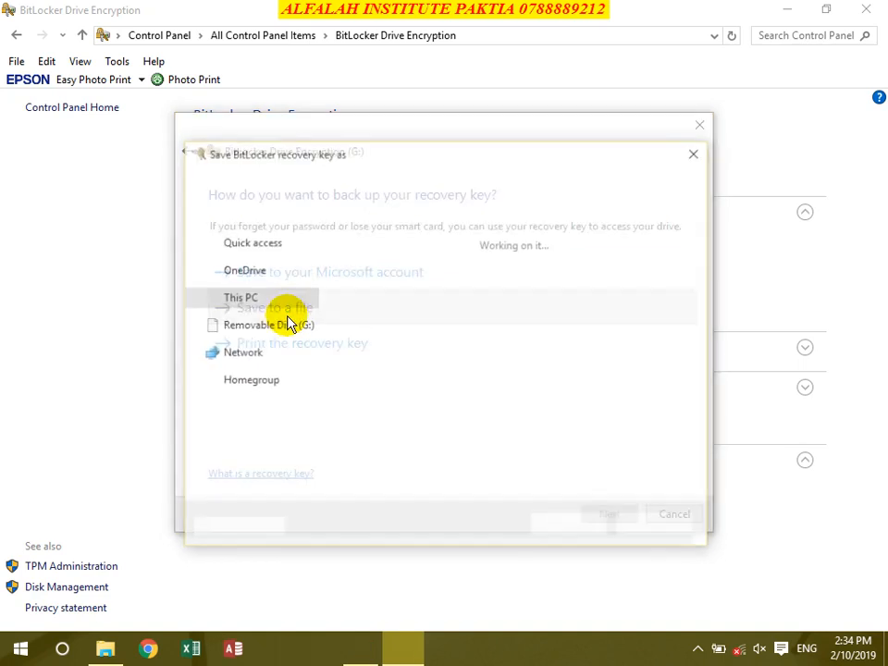
left_click(566, 525)
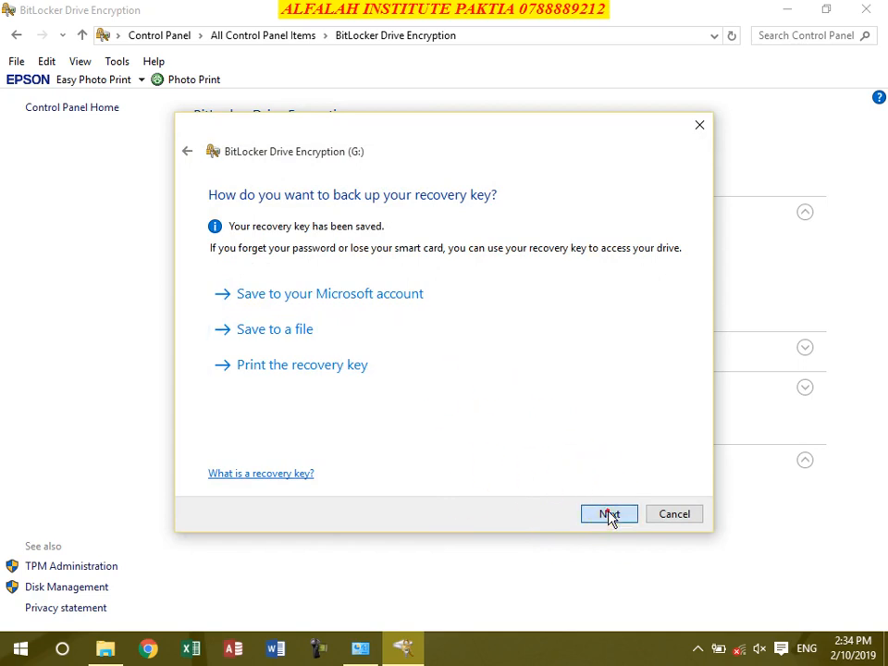
Step: Move past the recovery key page, then cancel the BitLocker setup and confirm
left_click(608, 514)
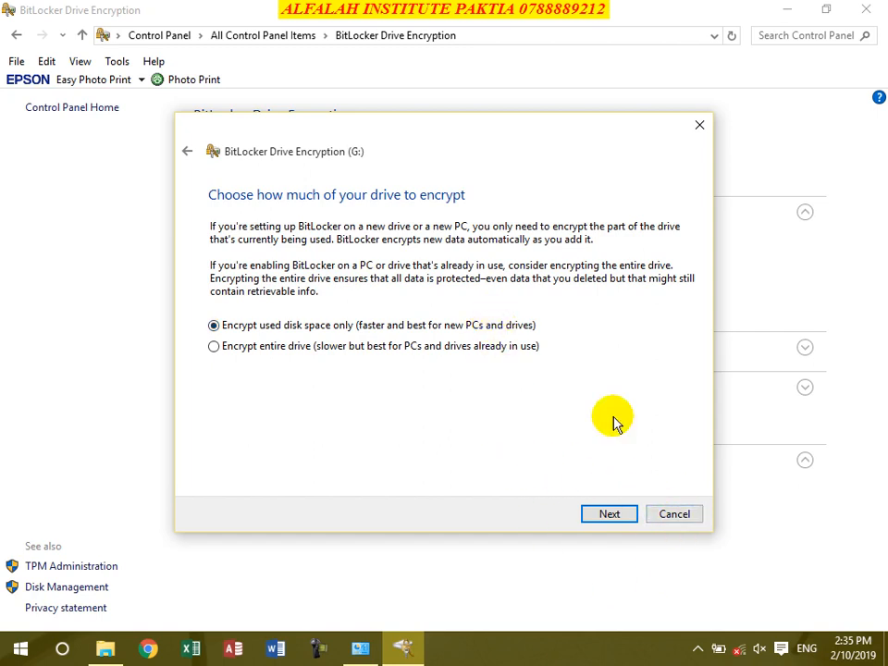
left_click(668, 514)
left_click(485, 332)
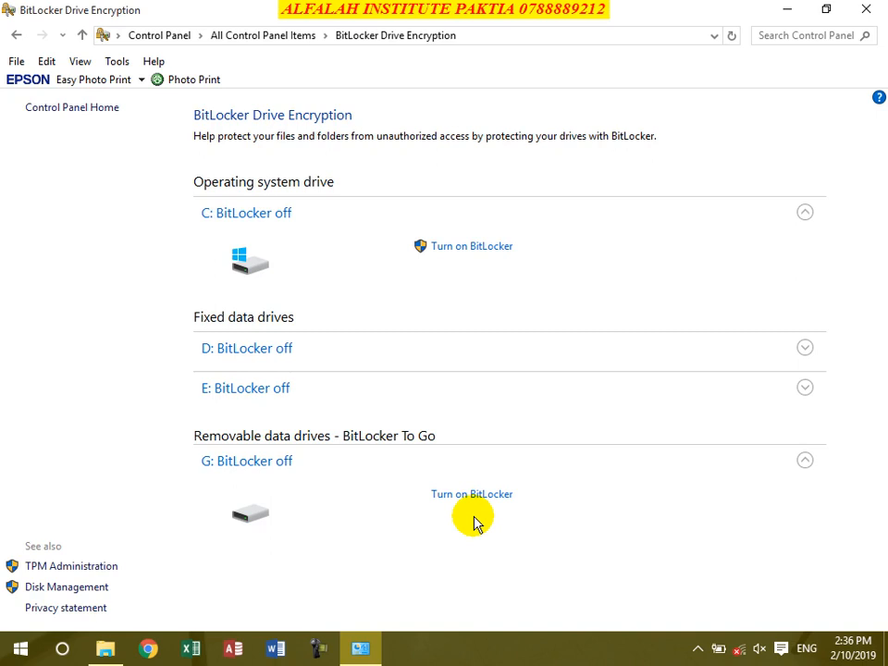
Step: Browse the Fonts page, view Edwardian Script ITC's actions, then open the Mouse settings
left_click(16, 37)
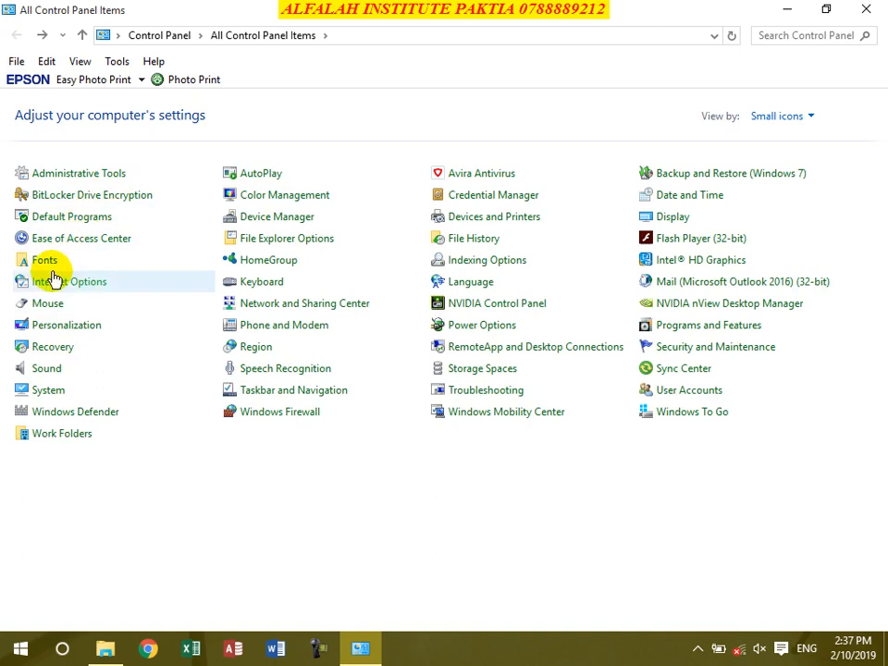
left_click(43, 264)
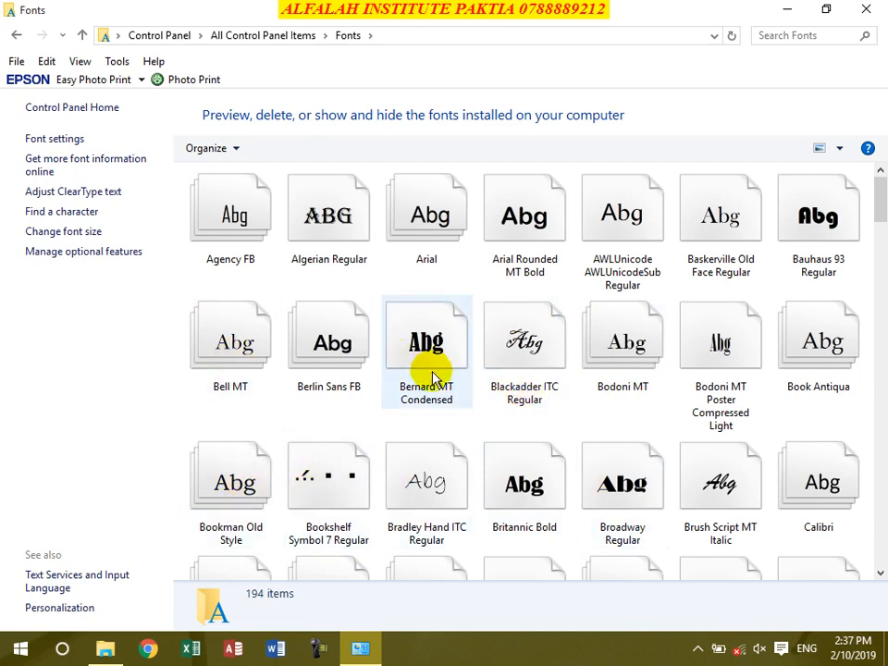
scroll(763, 451, "down", 5)
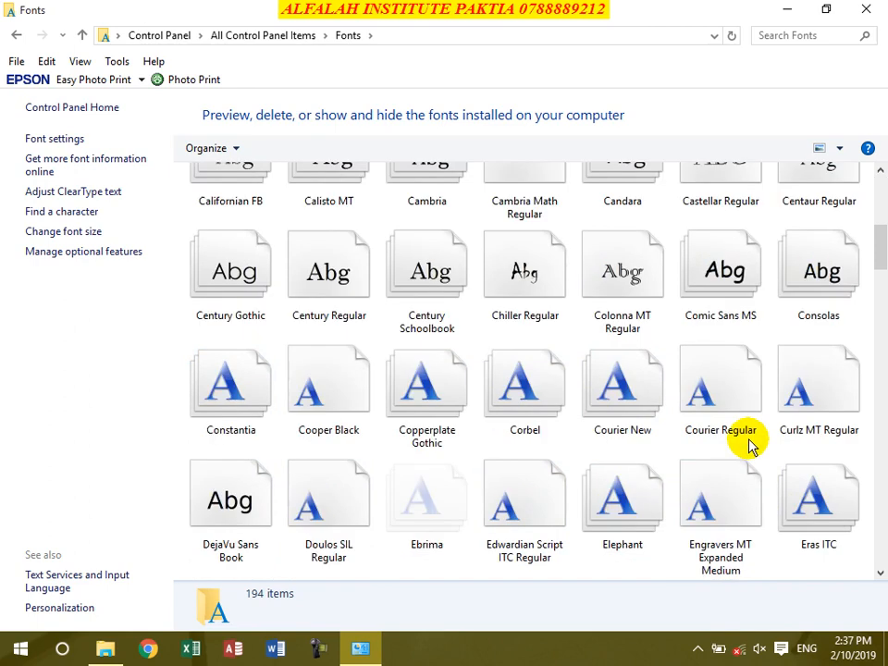
right_click(523, 501)
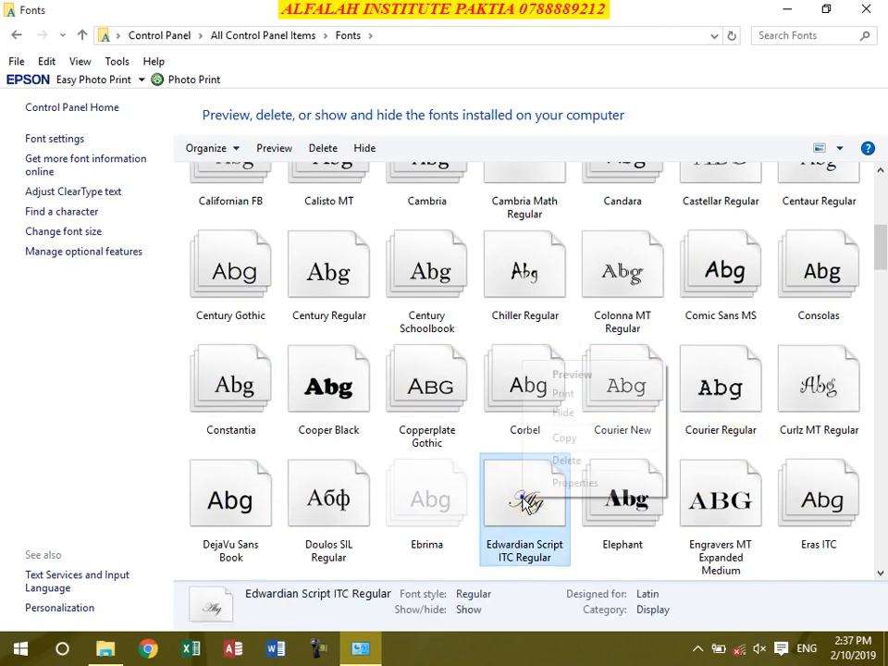
left_click(81, 37)
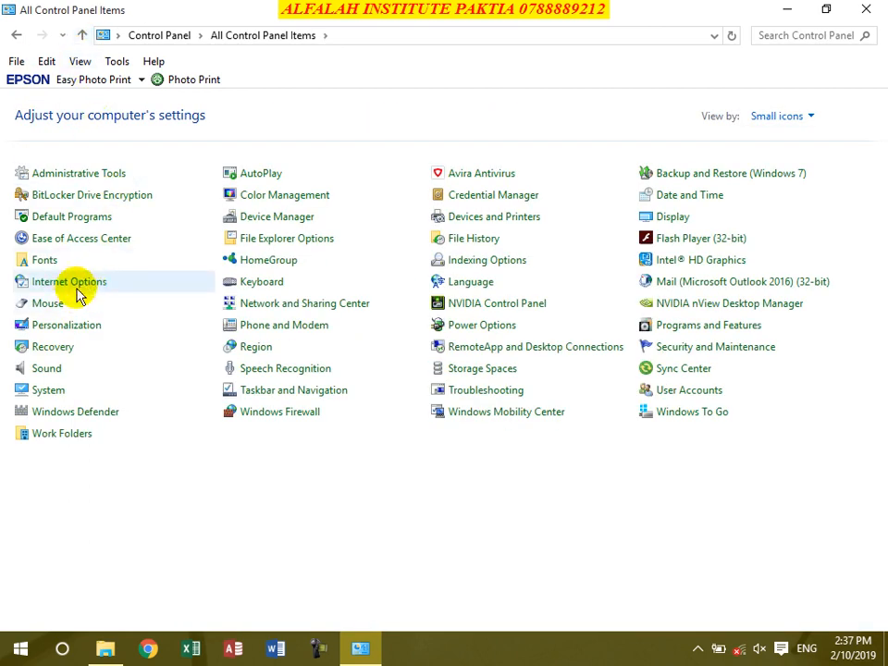
left_click(40, 305)
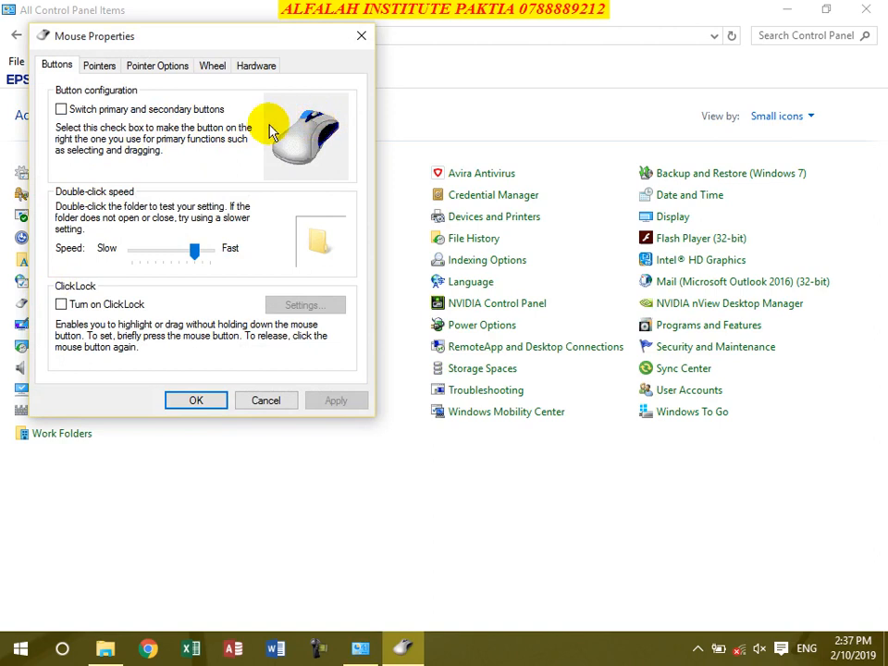
Step: Toggle the Switch primary and secondary buttons checkbox, leaving the buttons unswapped
left_click(61, 109)
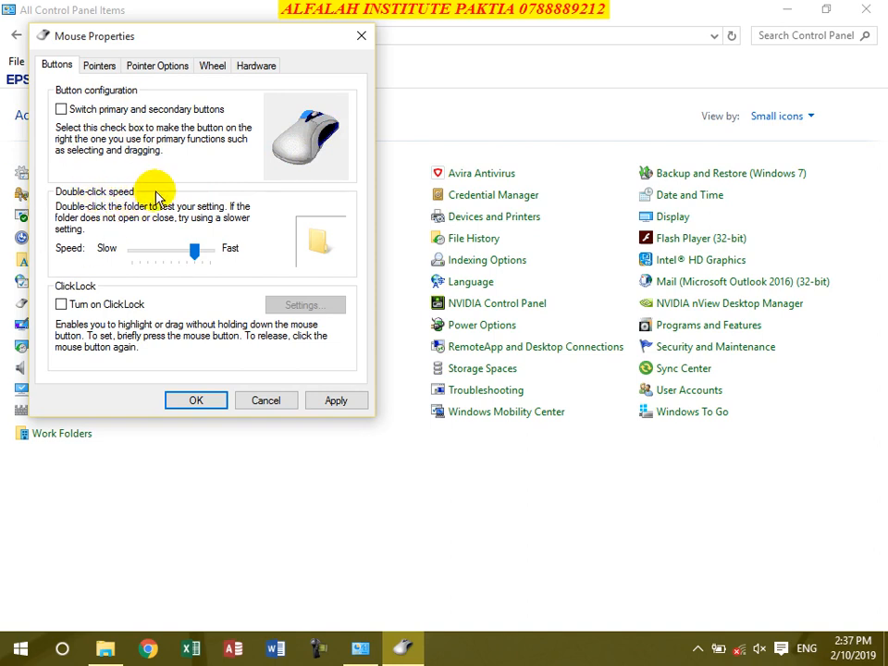
Step: Test double-clicking the sample folder with the speed set near Fast, then at Slow
double_click(321, 243)
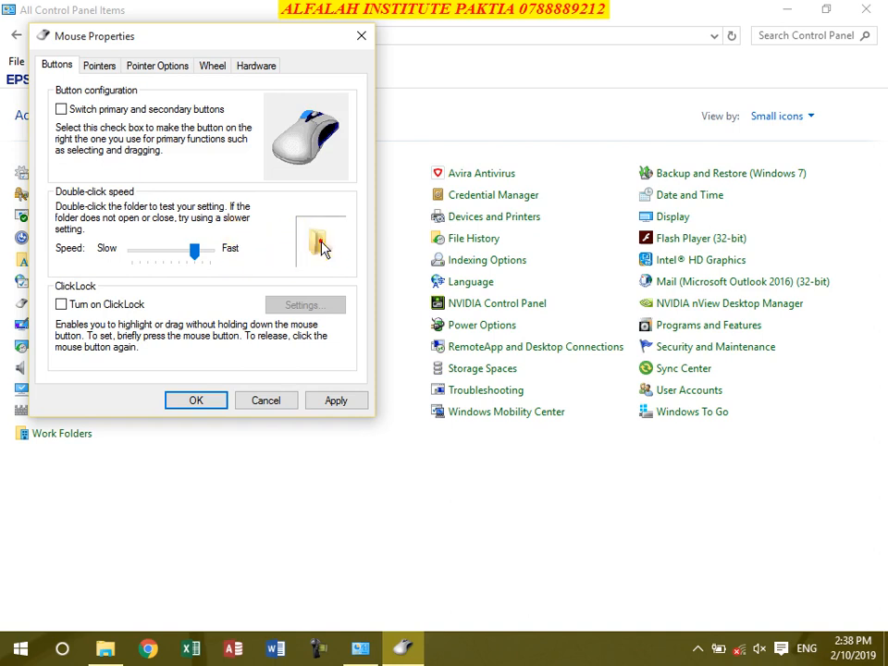
double_click(321, 242)
left_click(195, 244)
left_click_drag(202, 251, 210, 250)
double_click(321, 242)
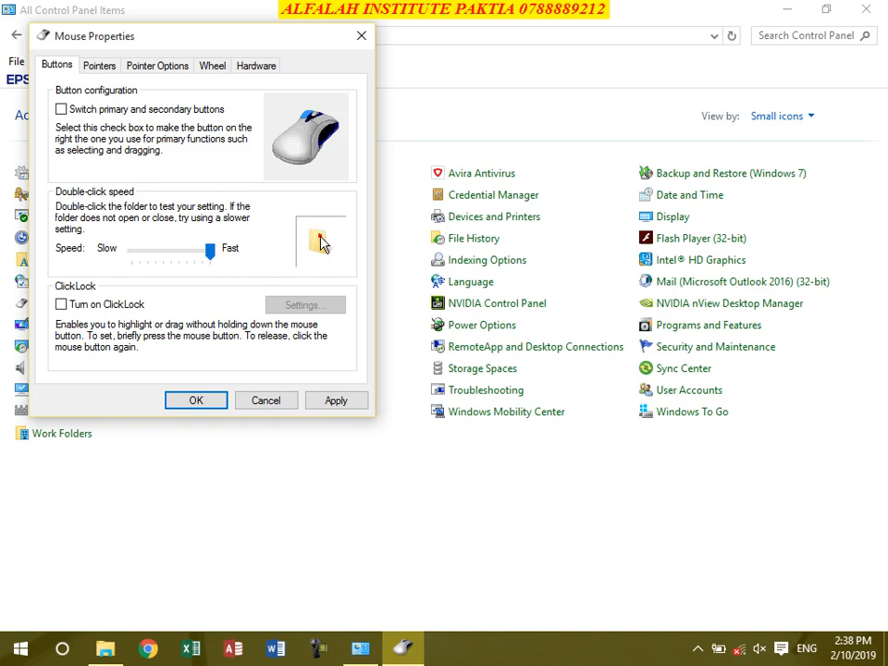
left_click_drag(210, 252, 131, 250)
double_click(321, 242)
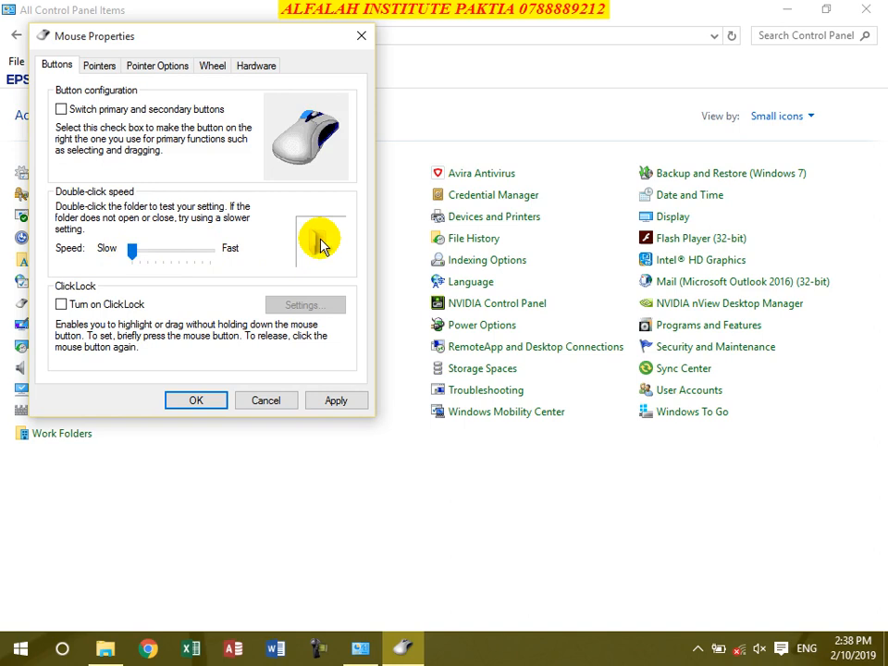
double_click(321, 242)
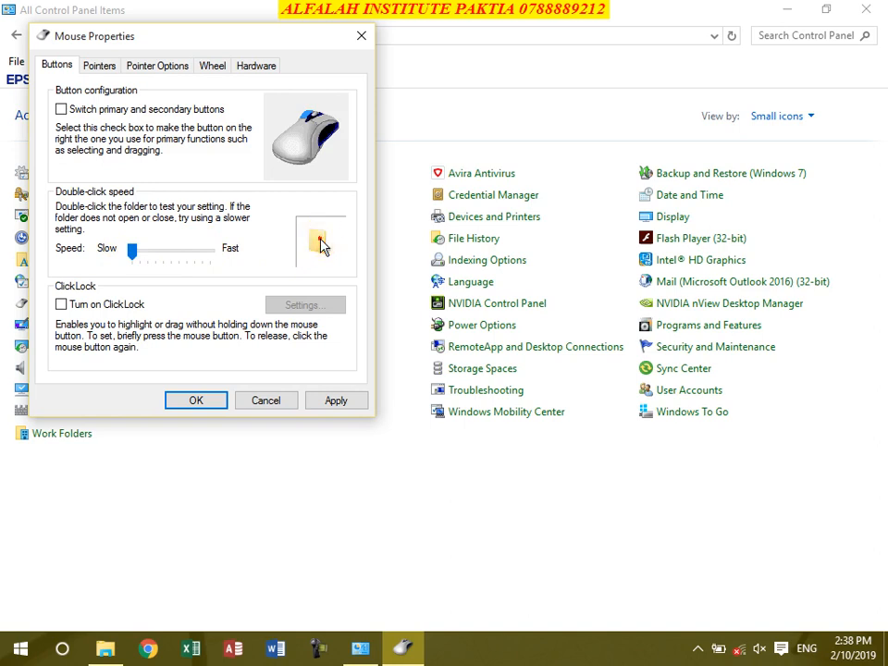
double_click(321, 242)
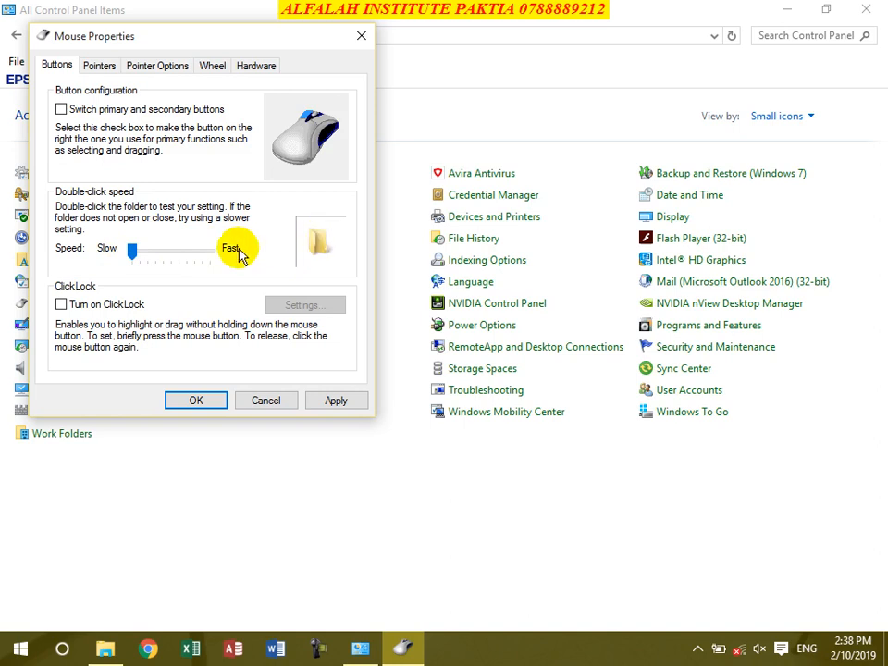
Step: Raise the double-click speed two-thirds toward Fast and test it on the folder
mouse_move(178, 250)
left_mouse_down()
mouse_move(200, 255)
mouse_move(194, 250)
left_mouse_up()
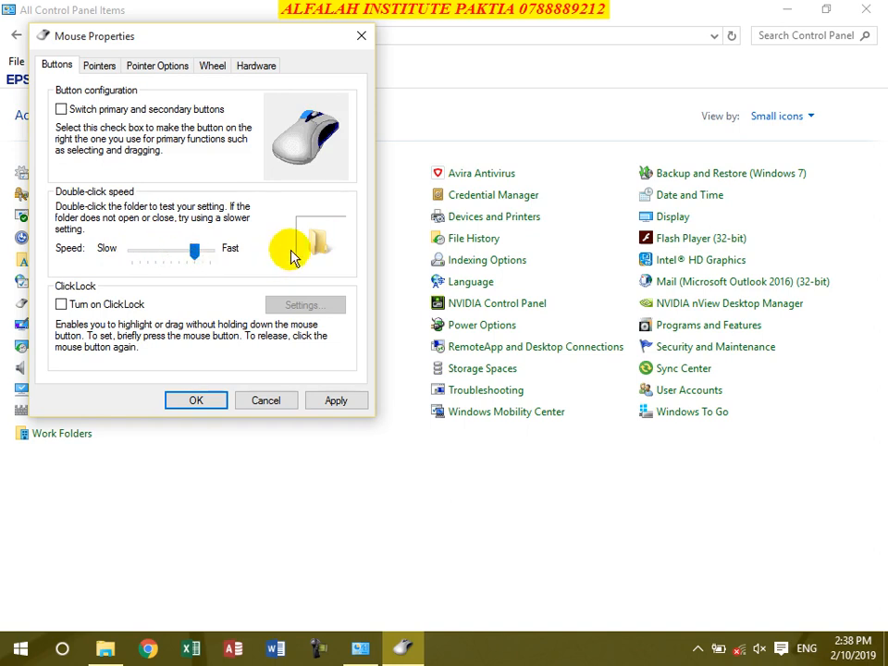
double_click(316, 243)
double_click(314, 245)
double_click(315, 246)
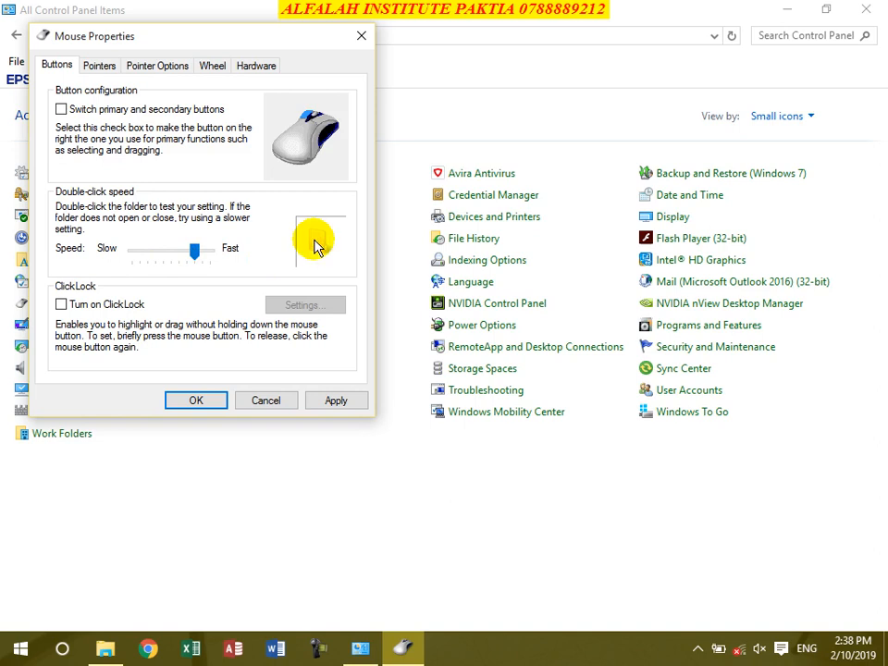
double_click(316, 246)
double_click(316, 246)
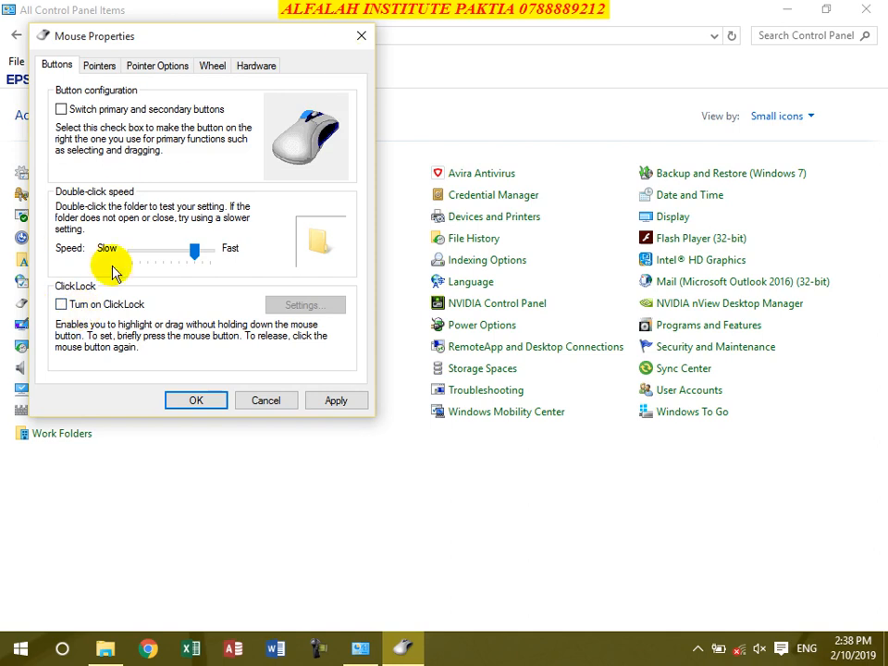
left_click_drag(188, 43, 208, 108)
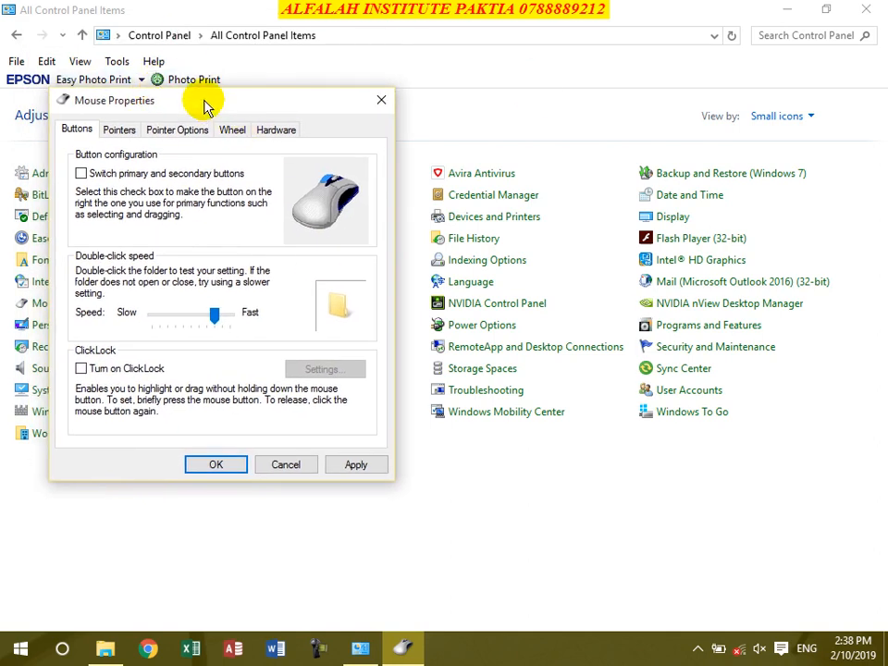
left_click_drag(205, 108, 663, 78)
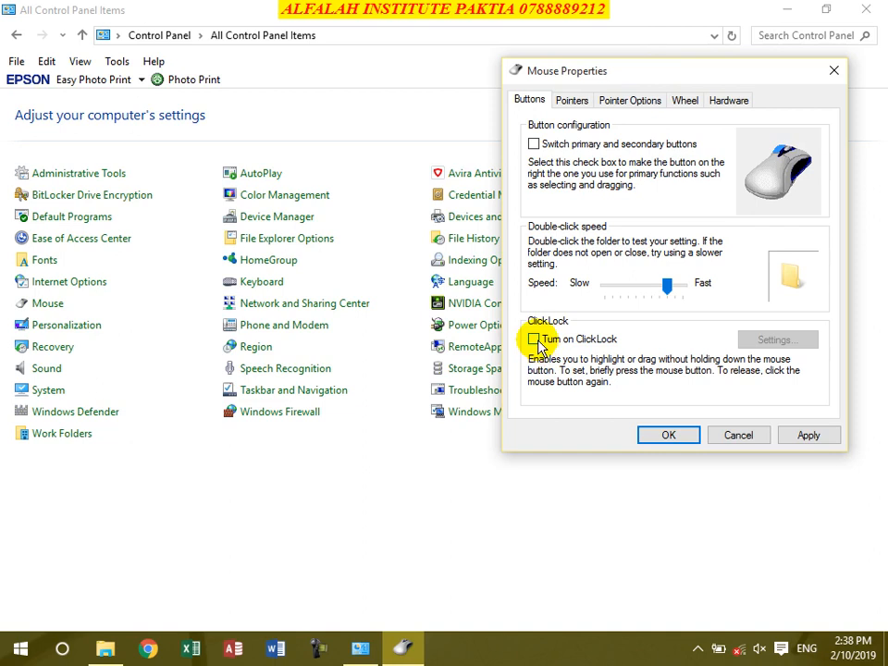
left_click(536, 340)
left_click(781, 340)
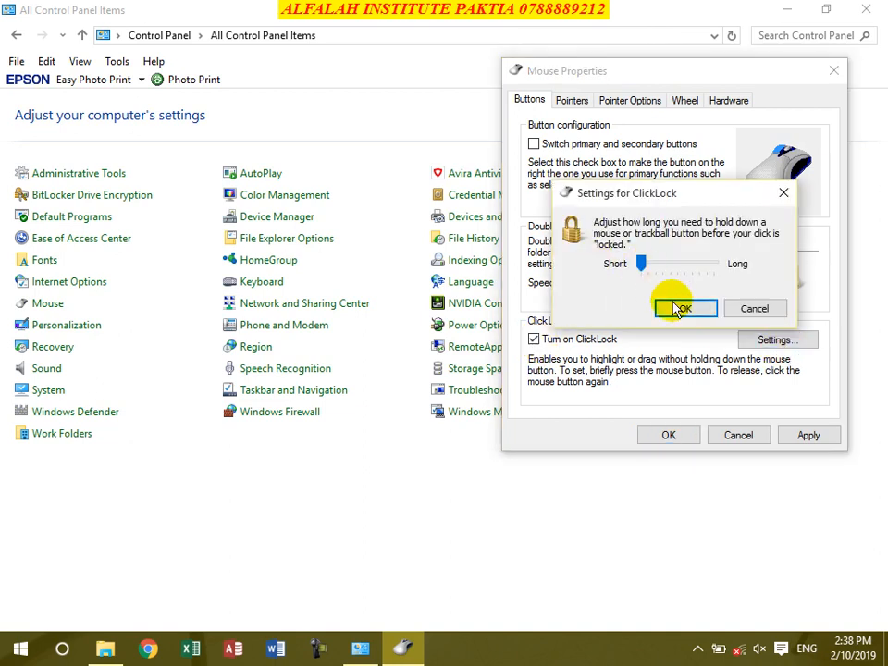
left_click(679, 309)
left_click_drag(695, 74, 662, 116)
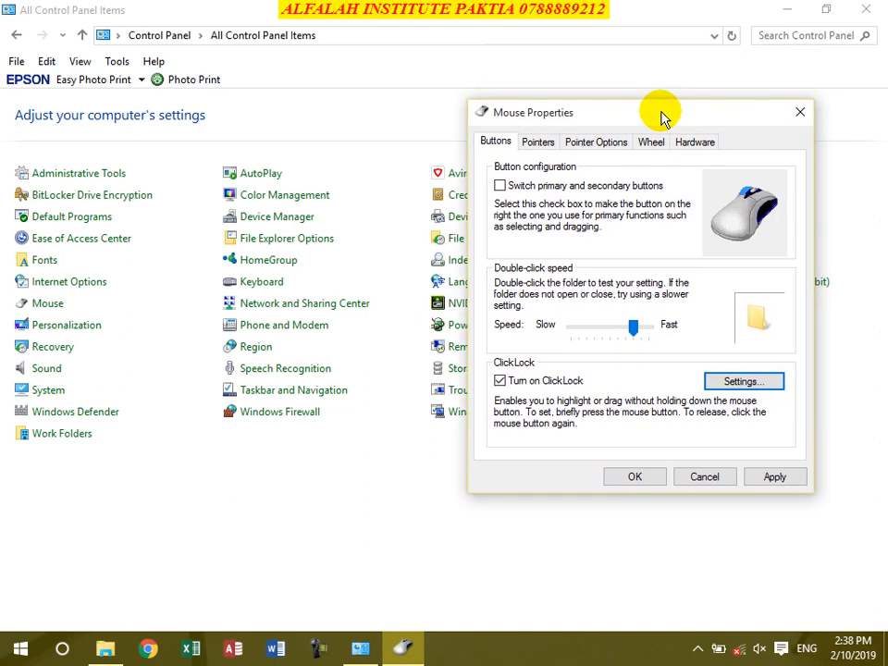
left_click_drag(662, 116, 208, 51)
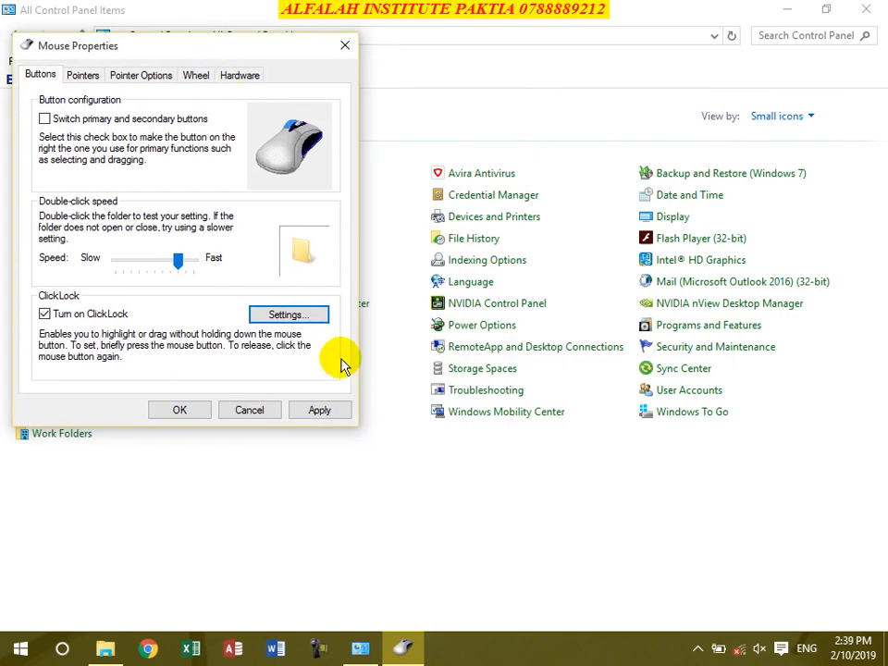
left_click(43, 313)
left_click(44, 313)
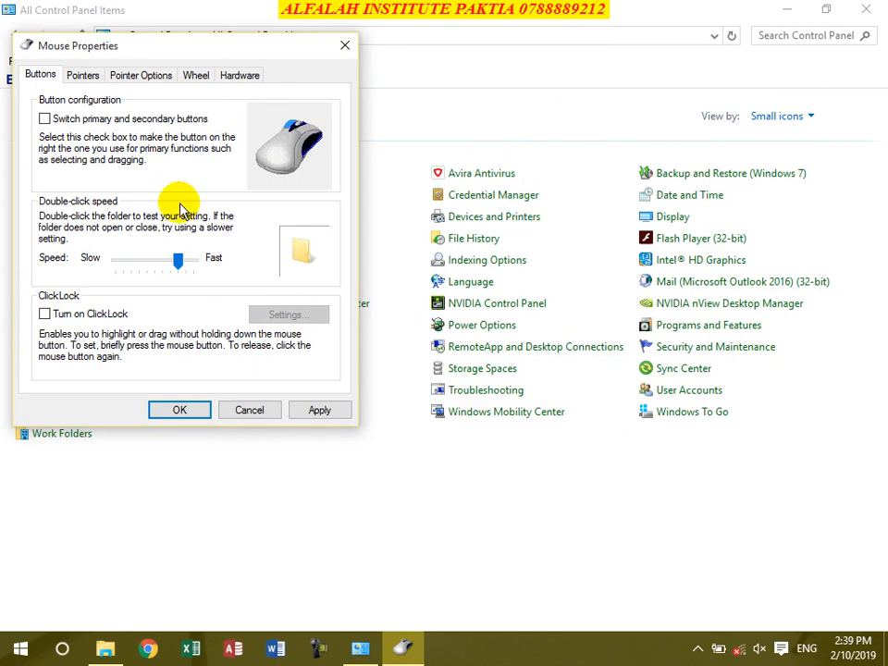
Step: Open the Pointers tab, keeping the (None) pointer scheme
left_click(82, 75)
left_click(162, 123)
left_click(163, 123)
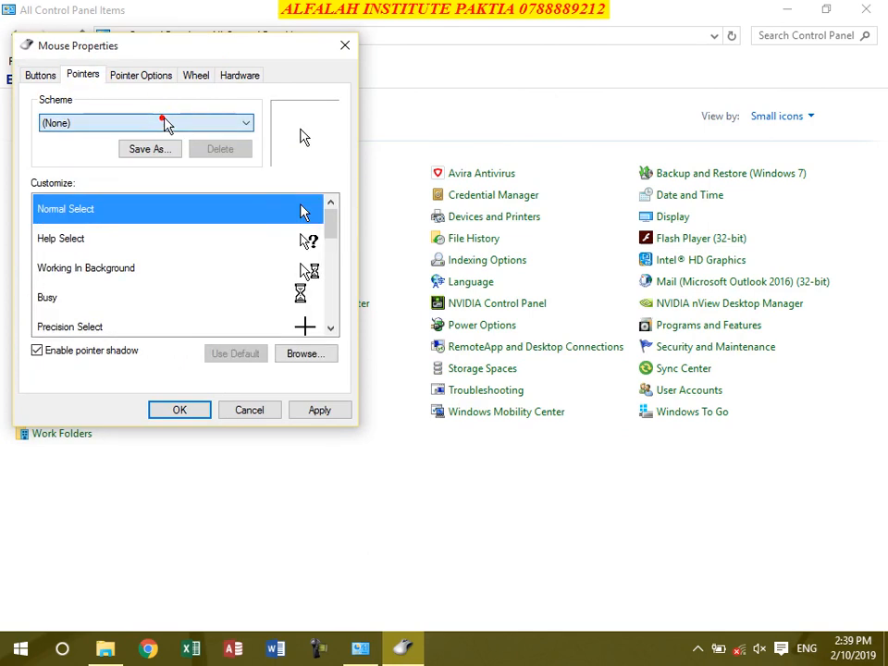
mouse_move(331, 223)
left_mouse_down()
mouse_move(333, 287)
mouse_move(331, 218)
left_mouse_up()
Step: Set Normal Select to the aero_pen_xl pen cursor and apply it
left_click(312, 353)
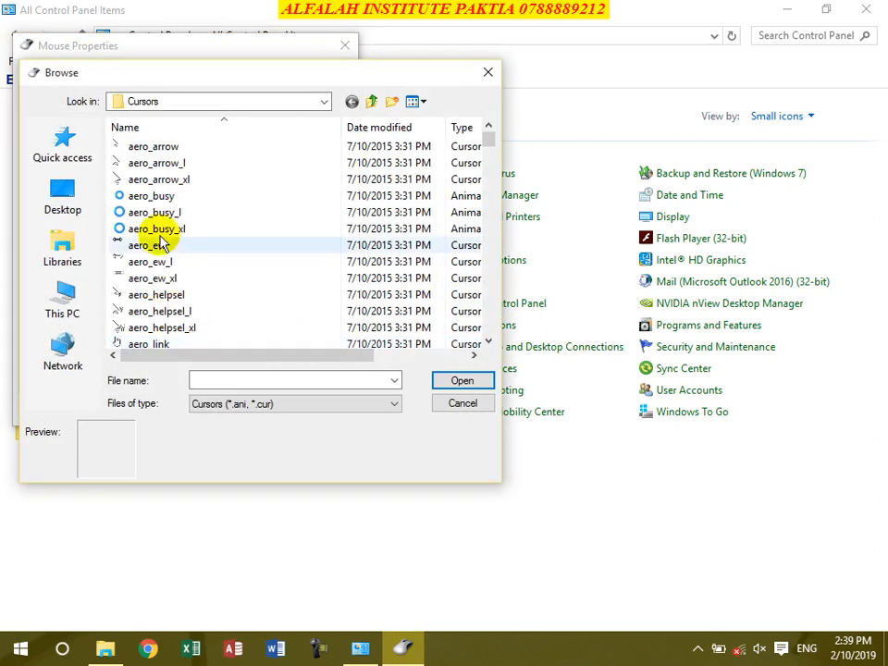
left_click(488, 341)
left_click(489, 340)
left_click(488, 341)
left_click(488, 340)
left_click(488, 340)
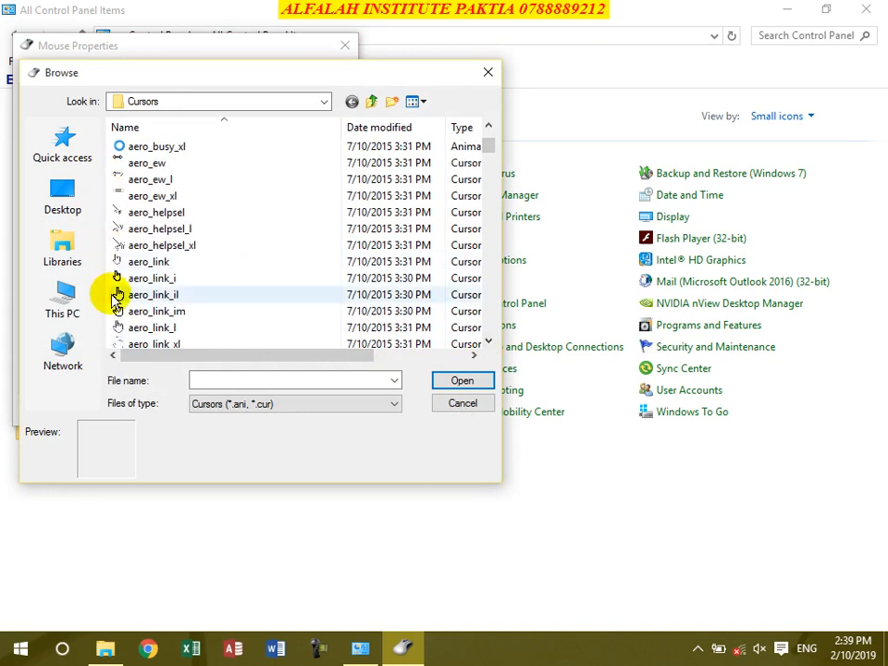
scroll(199, 294, "down", 3)
scroll(195, 287, "down", 1)
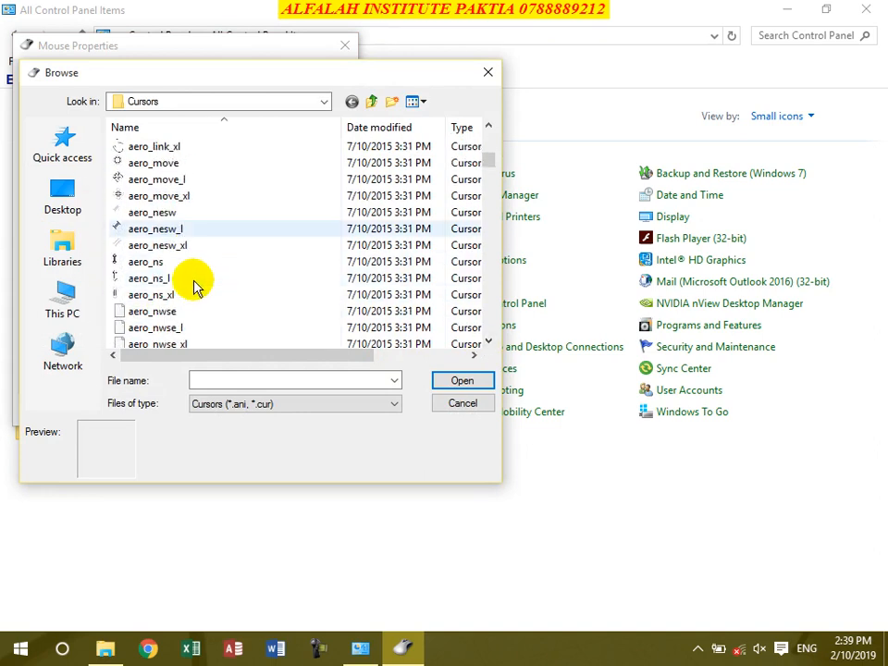
scroll(196, 283, "down", 1)
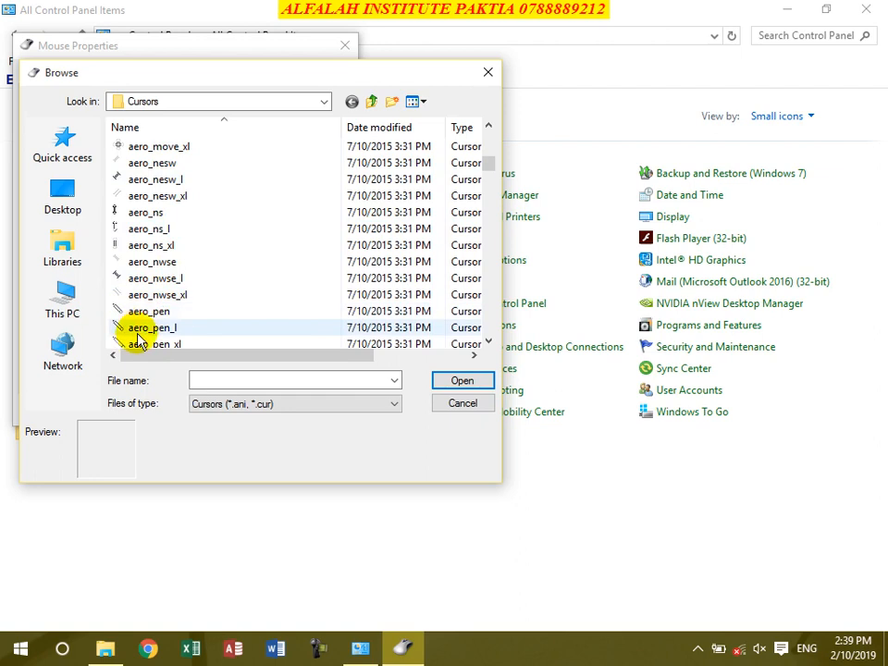
scroll(146, 320, "down", 1)
left_click(146, 295)
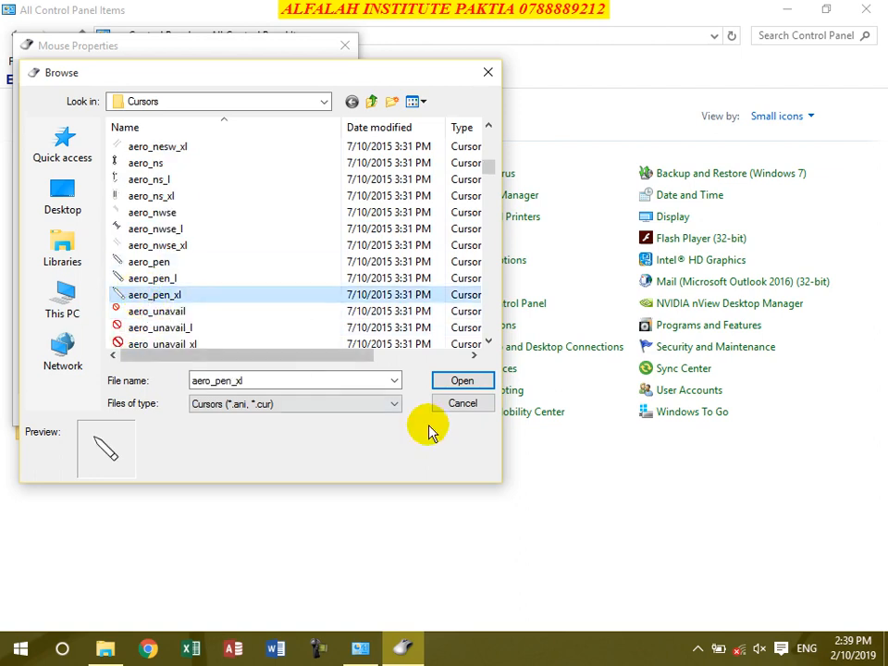
left_click(458, 381)
left_click(319, 409)
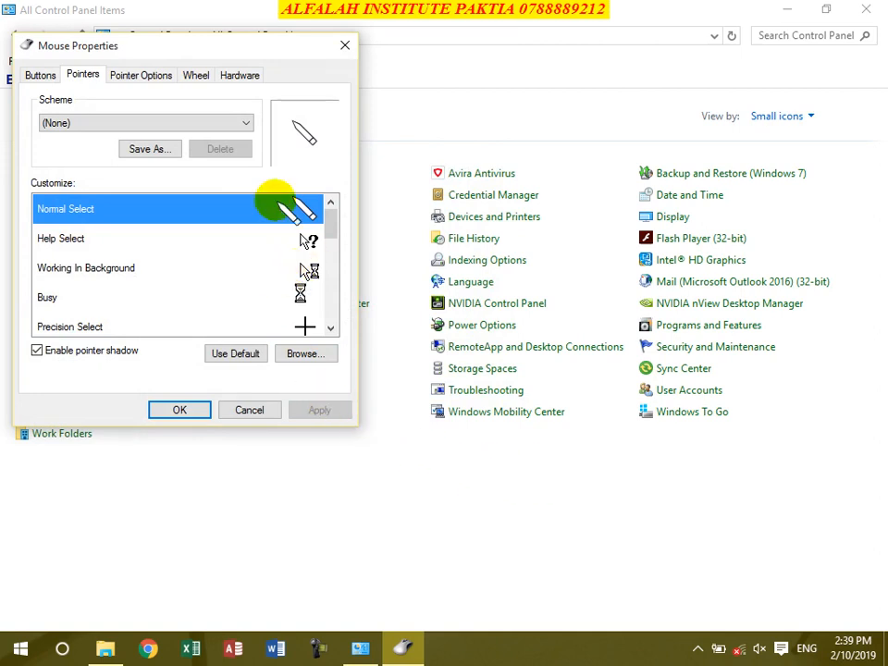
Step: Restore the default arrow for Normal Select and toggle pointer shadow off then on, applying each
left_click(227, 354)
left_click(315, 409)
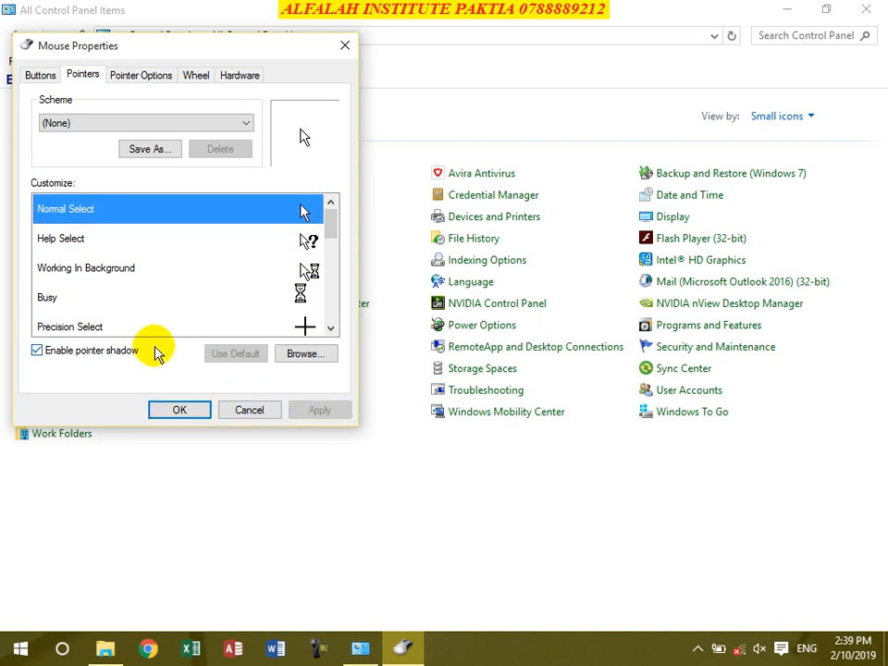
left_click(46, 351)
left_click(318, 412)
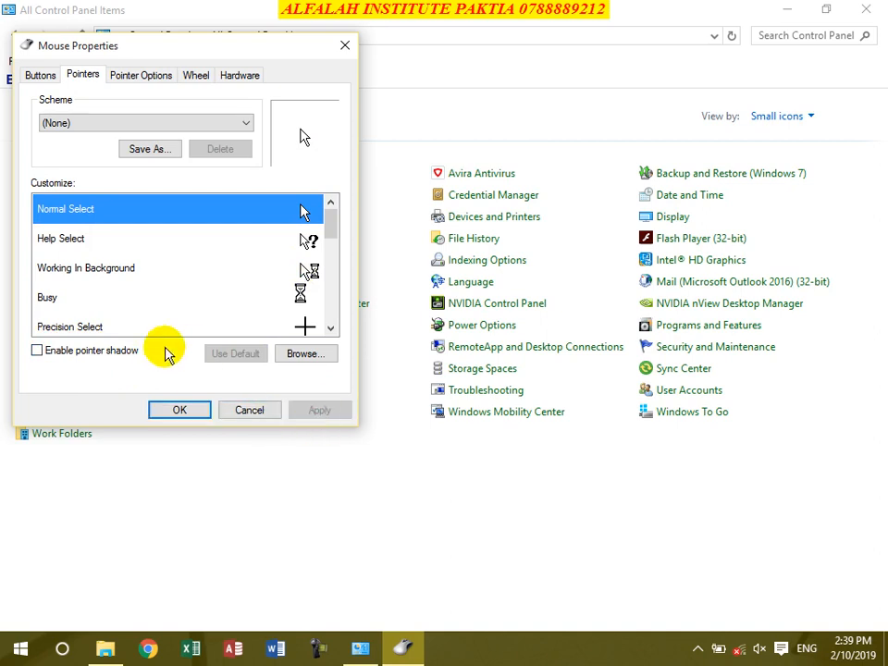
left_click(99, 352)
left_click(317, 411)
Step: Set pointer speed just above Slow, re-enable Enhance pointer precision, turn on Snap To, and accept
left_click(145, 83)
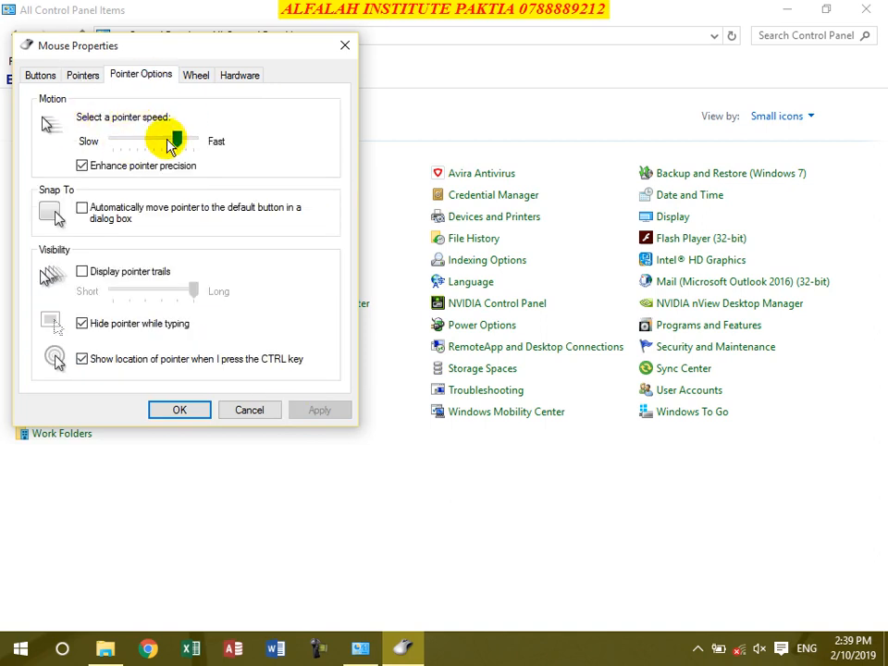
left_click_drag(177, 142, 102, 148)
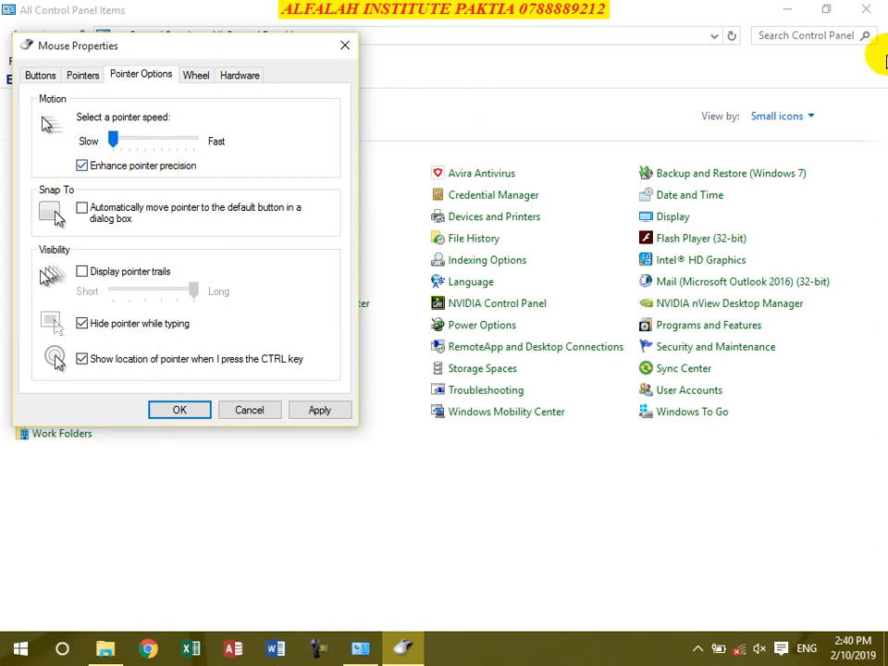
left_click(168, 146)
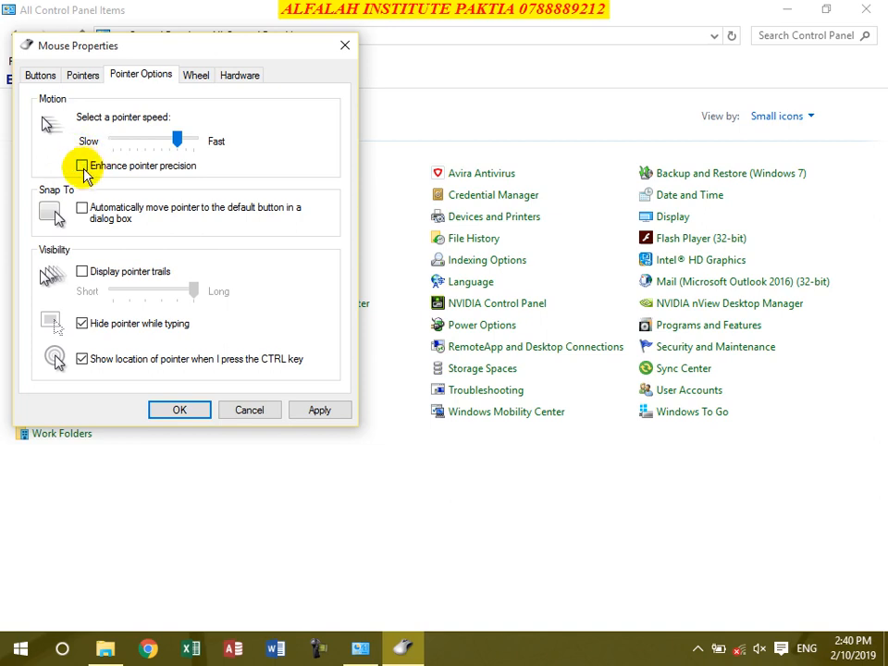
left_click(83, 166)
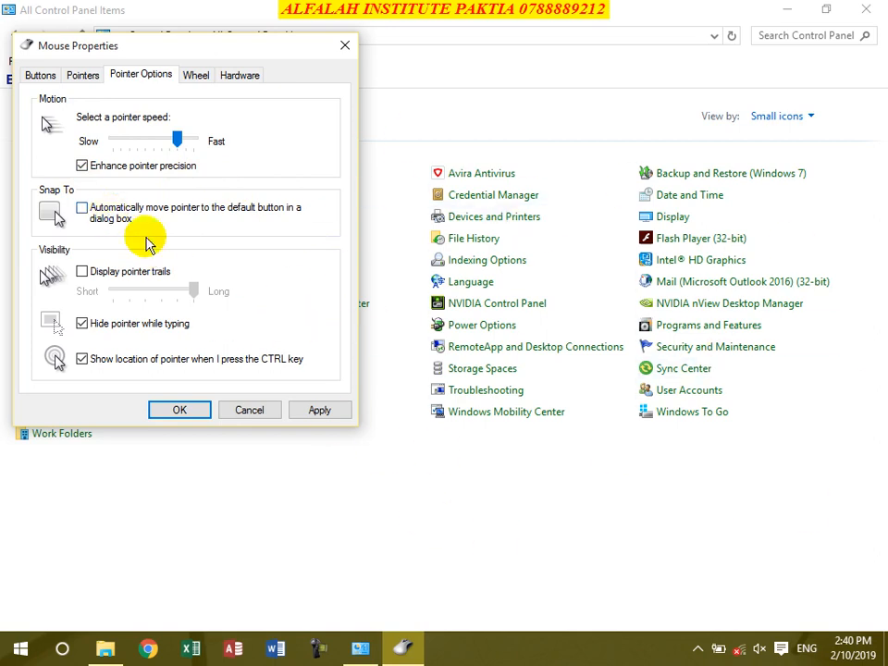
left_click(321, 410)
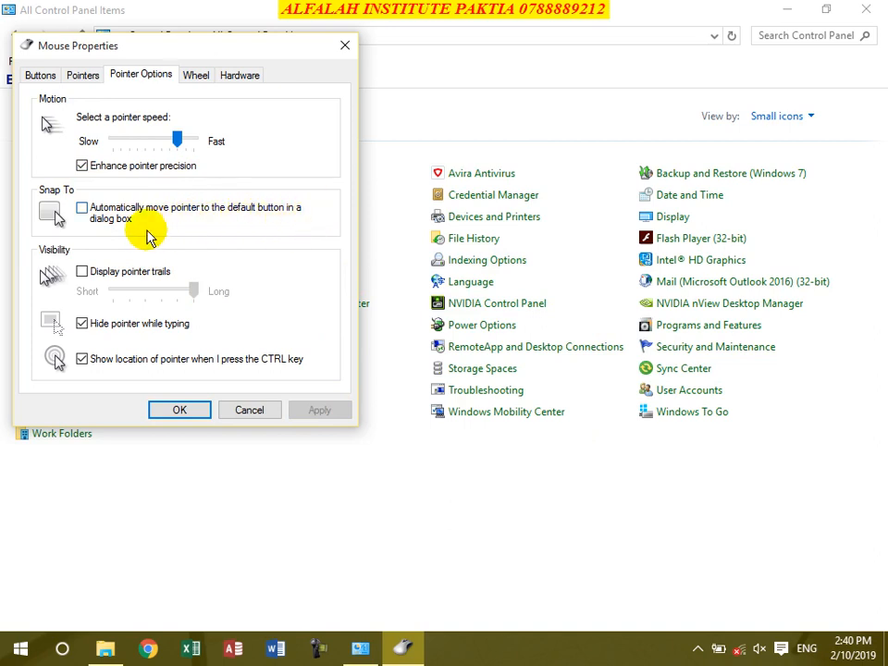
left_click(82, 209)
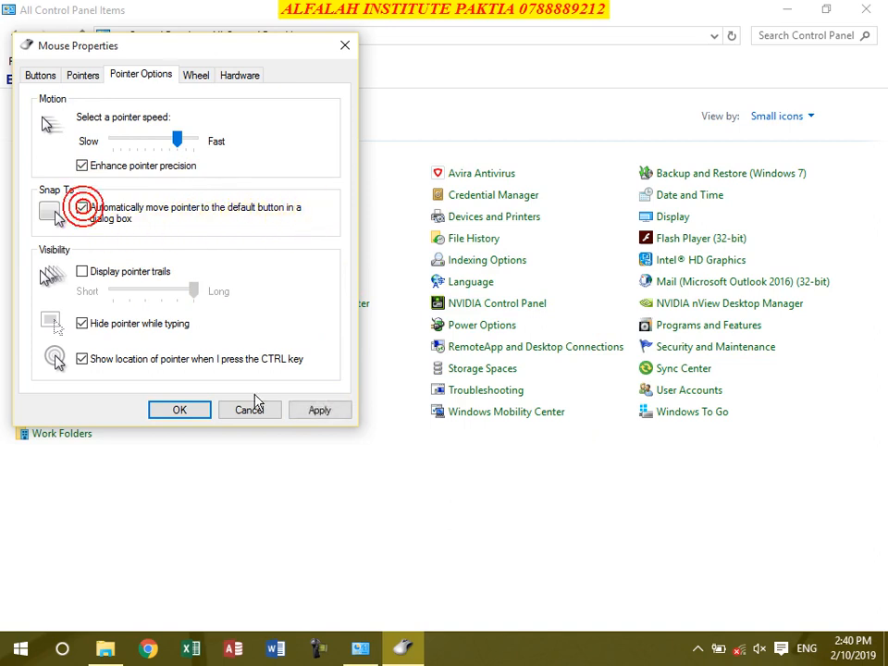
left_click(178, 409)
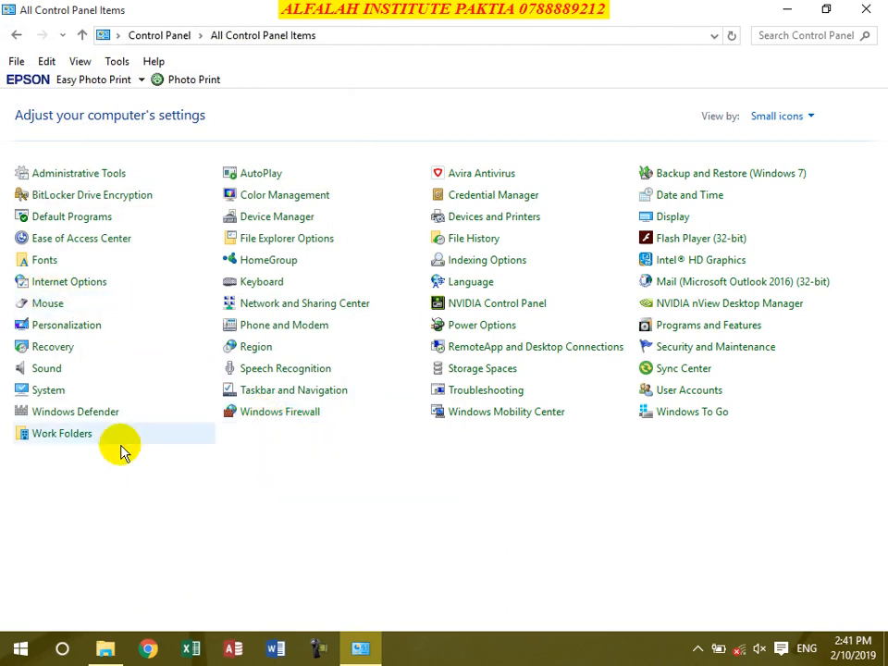
Step: Open the mouse Pointer Options and turn off Snap To default button
left_click(43, 308)
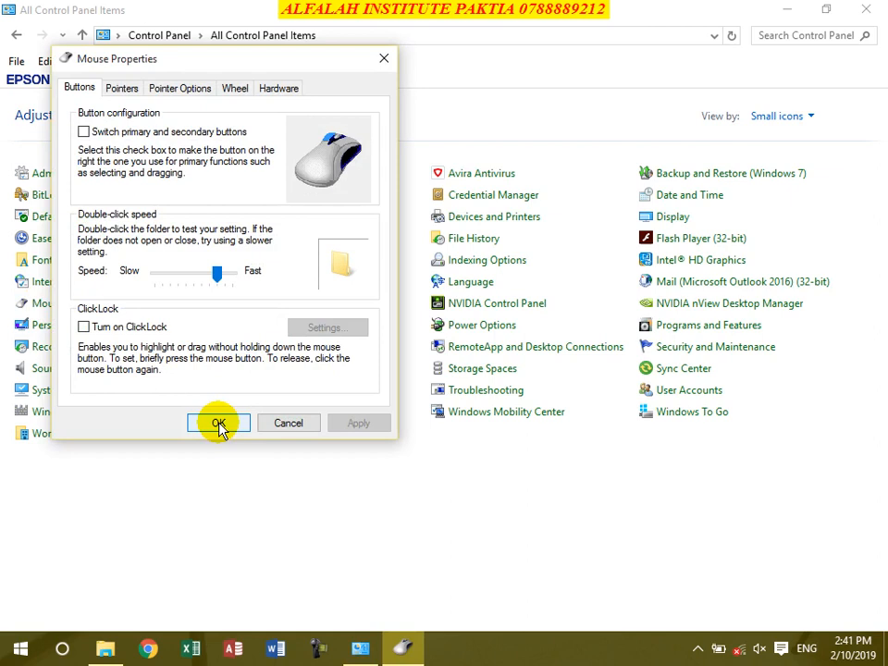
left_click(180, 87)
left_click(120, 221)
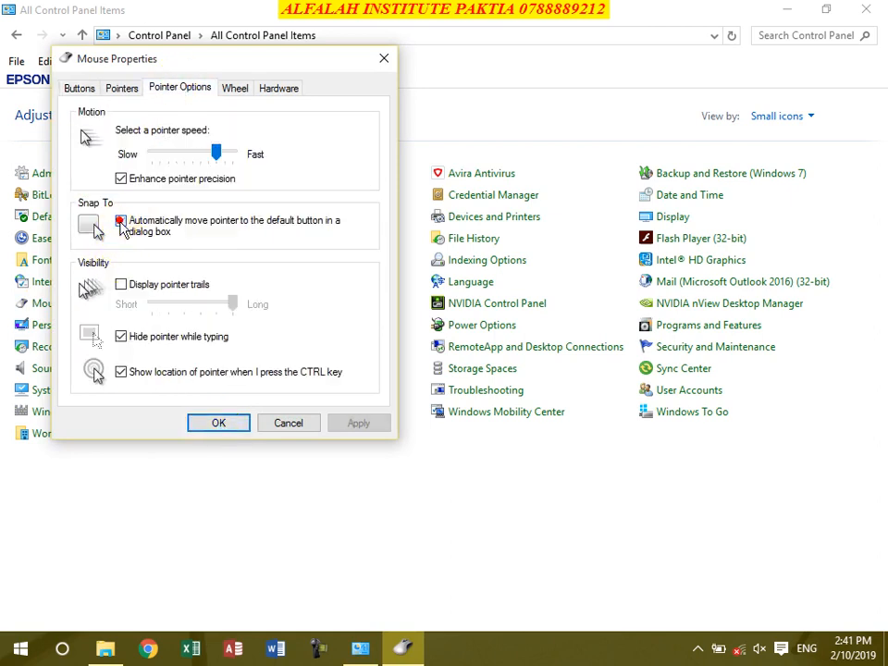
left_click(351, 421)
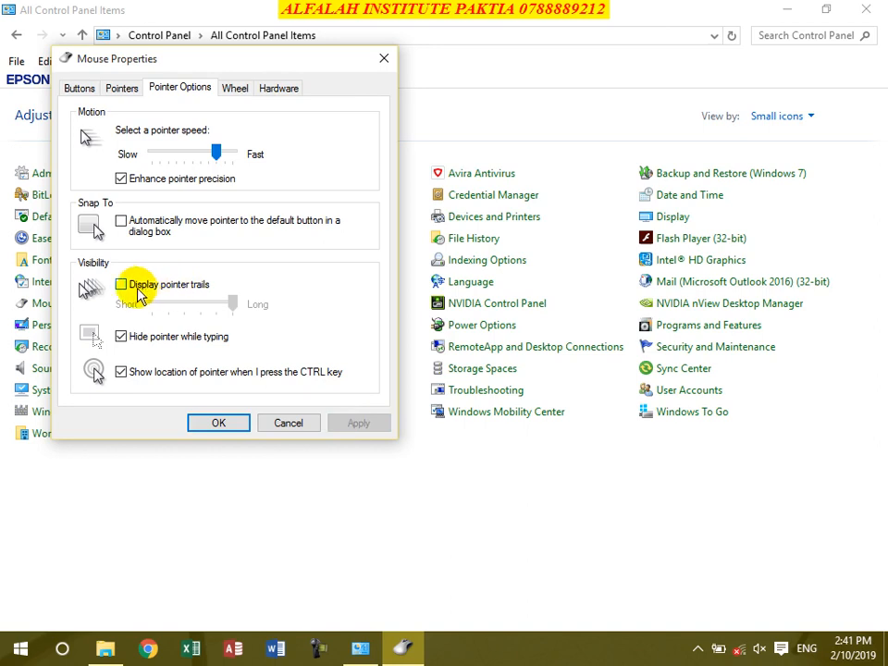
Step: Try pointer trails at short length, switch them off, apply, and launch Word
left_click(142, 288)
left_click(141, 288)
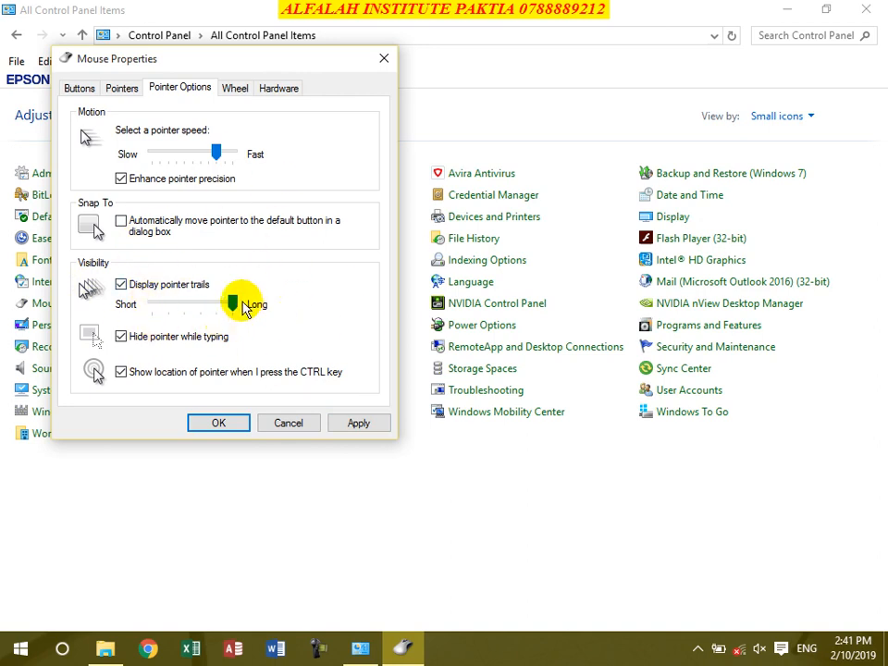
mouse_move(232, 304)
left_mouse_down()
mouse_move(158, 307)
mouse_move(233, 305)
left_mouse_up()
left_click(120, 284)
left_click(366, 429)
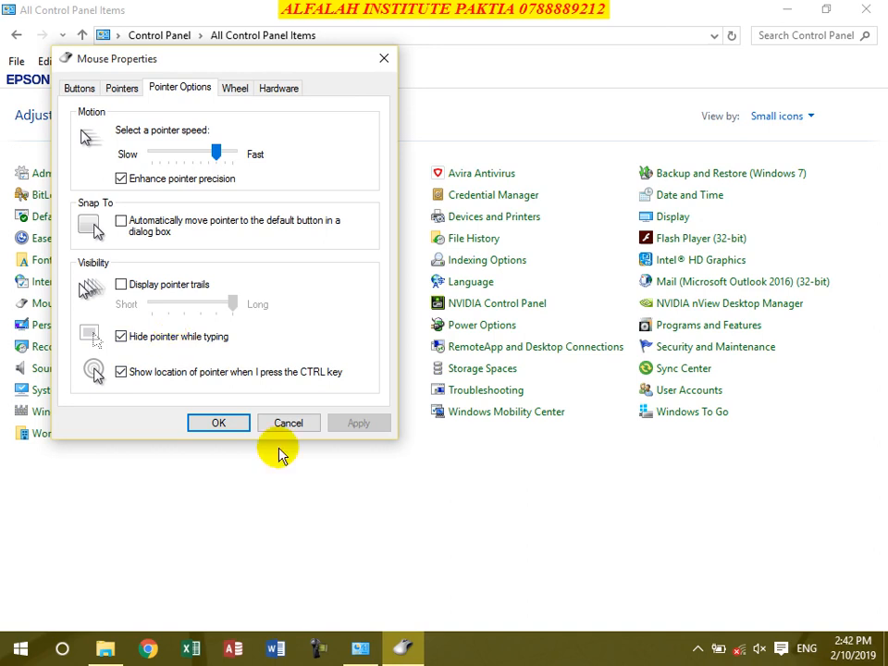
left_click(279, 649)
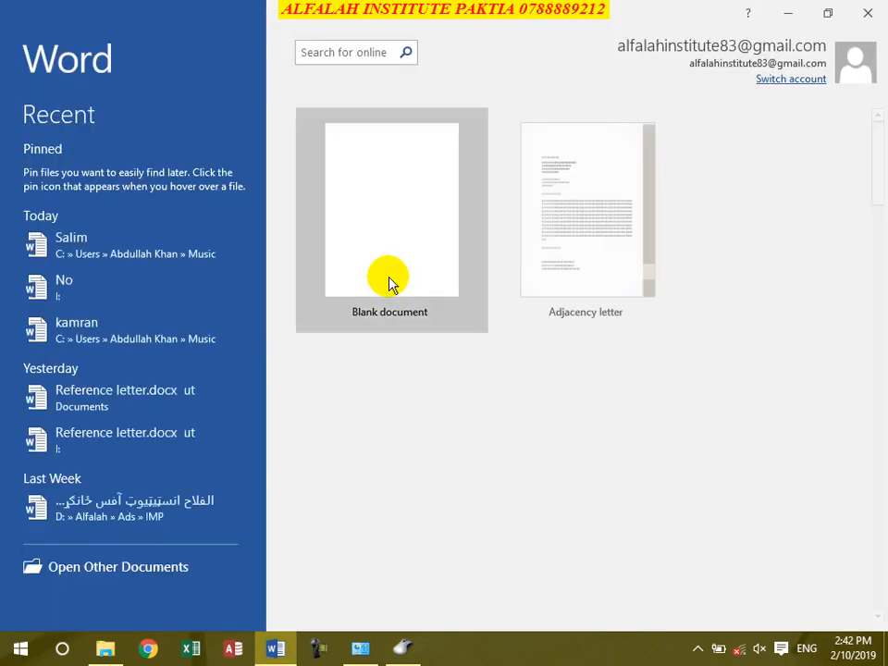
Step: Create a blank Word document and type the letter 'a' into it
left_click(384, 242)
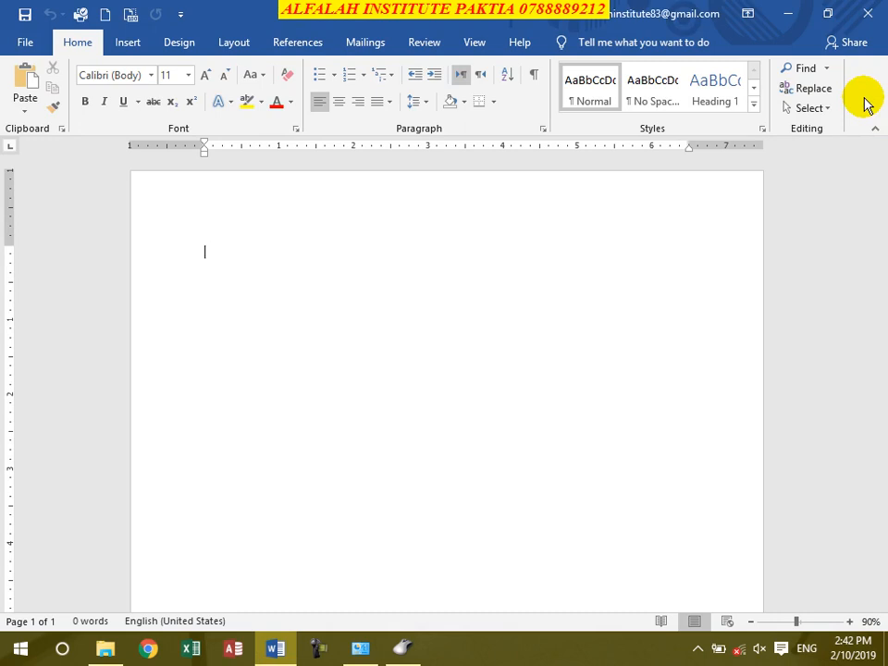
type("a")
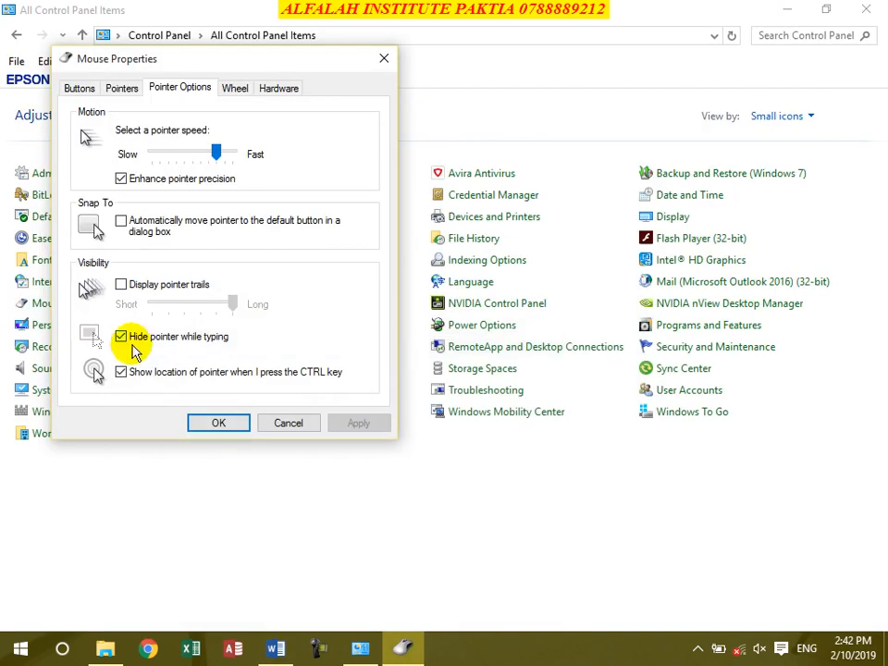
Step: Keep Hide pointer while typing on, test the Ctrl locate ring, apply, and show Wheel settings
left_click(127, 342)
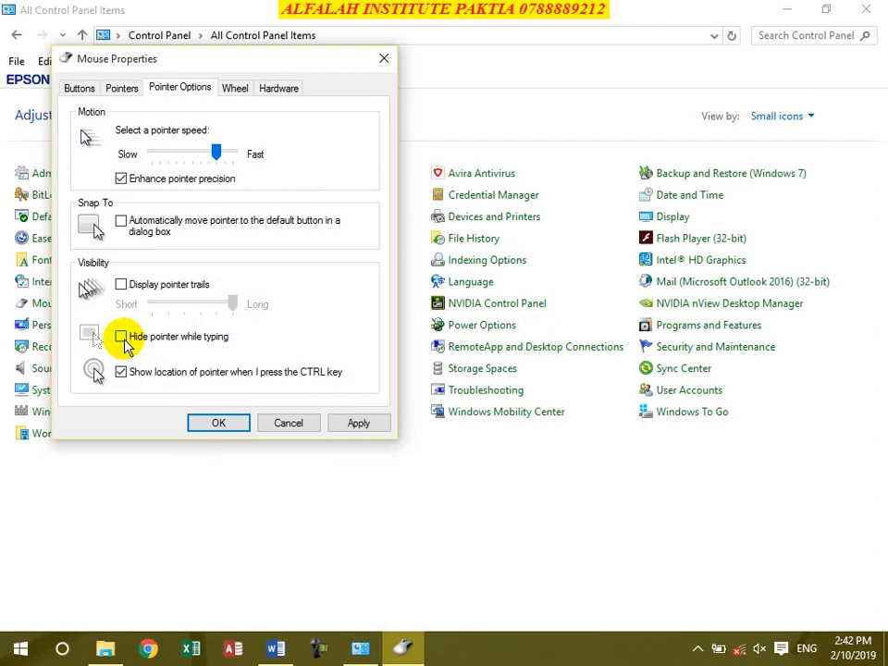
left_click(121, 337)
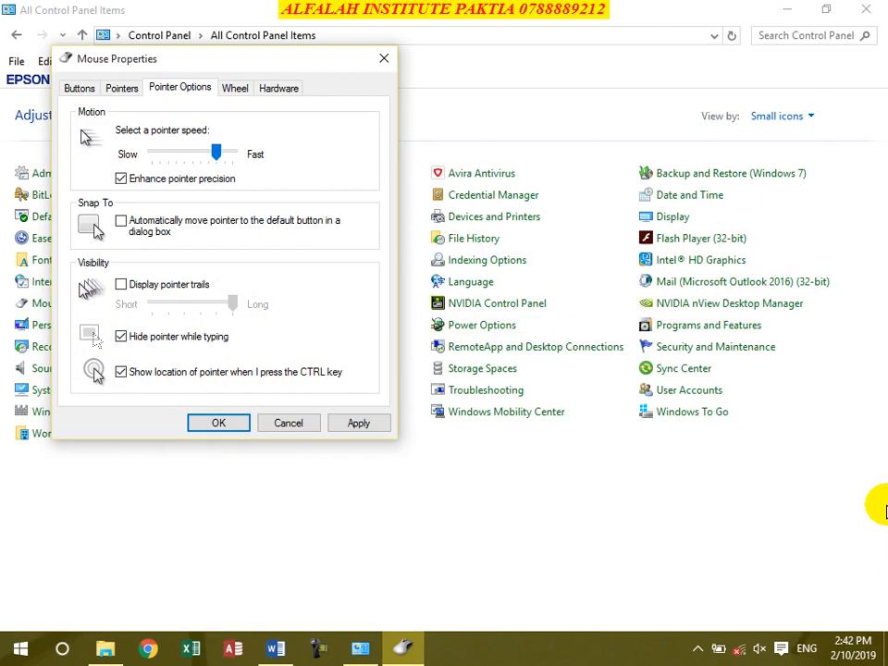
key("ctrl")
key("ctrl")
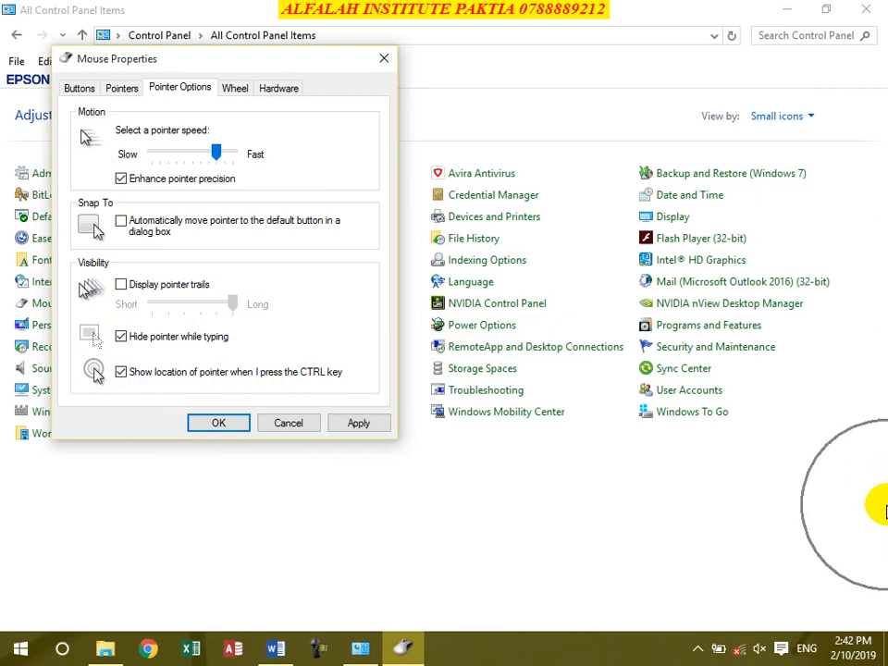
key("ctrl")
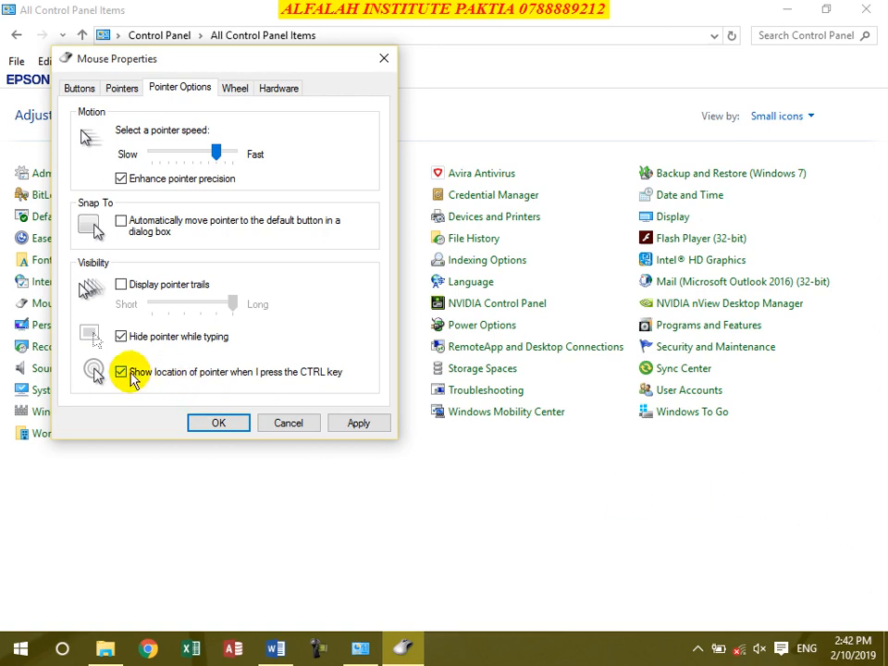
left_click(361, 424)
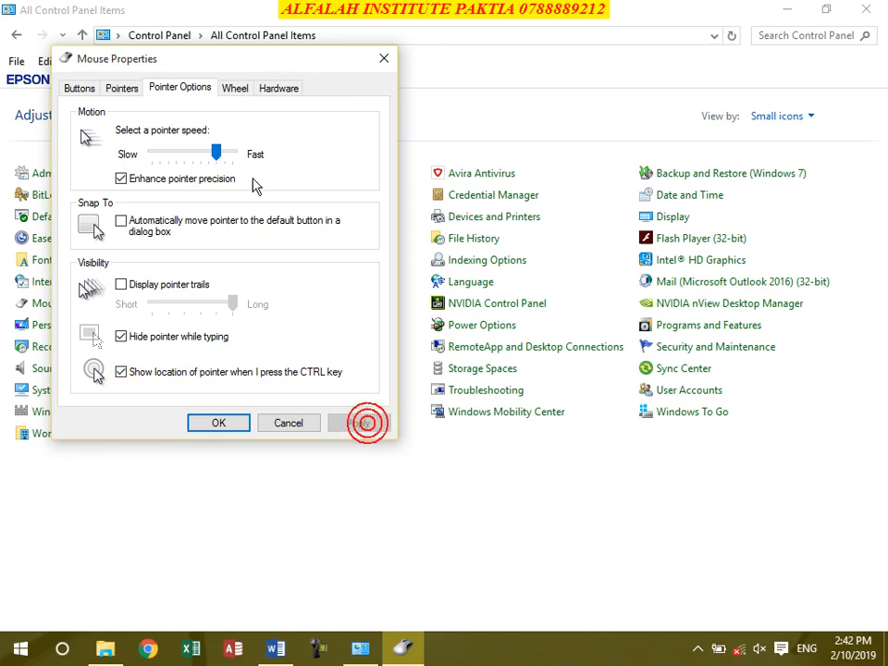
left_click(242, 89)
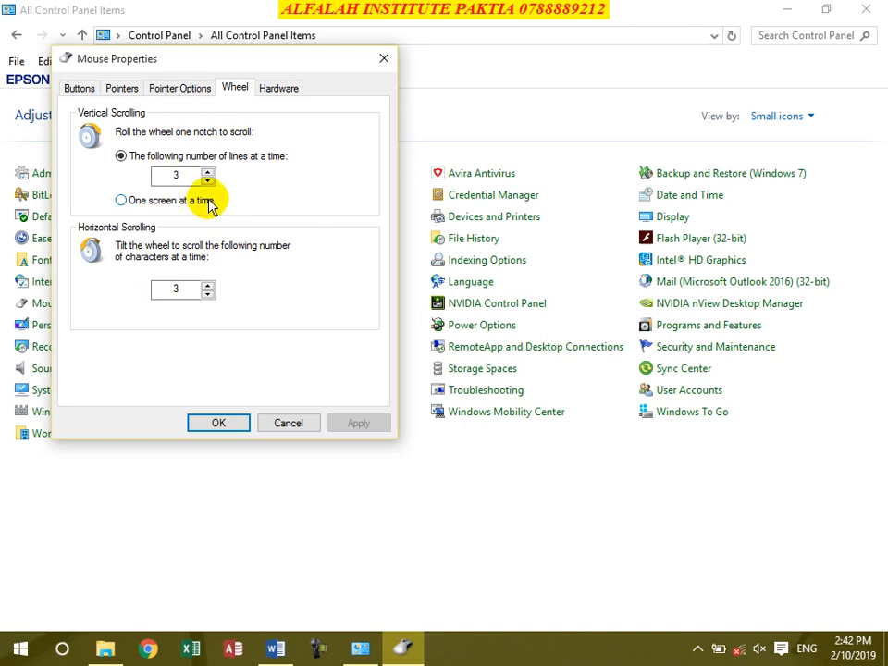
Step: Try one-screen-at-a-time scrolling, return to 3 lines per notch, and nudge horizontal 4 then 3
left_click(185, 176)
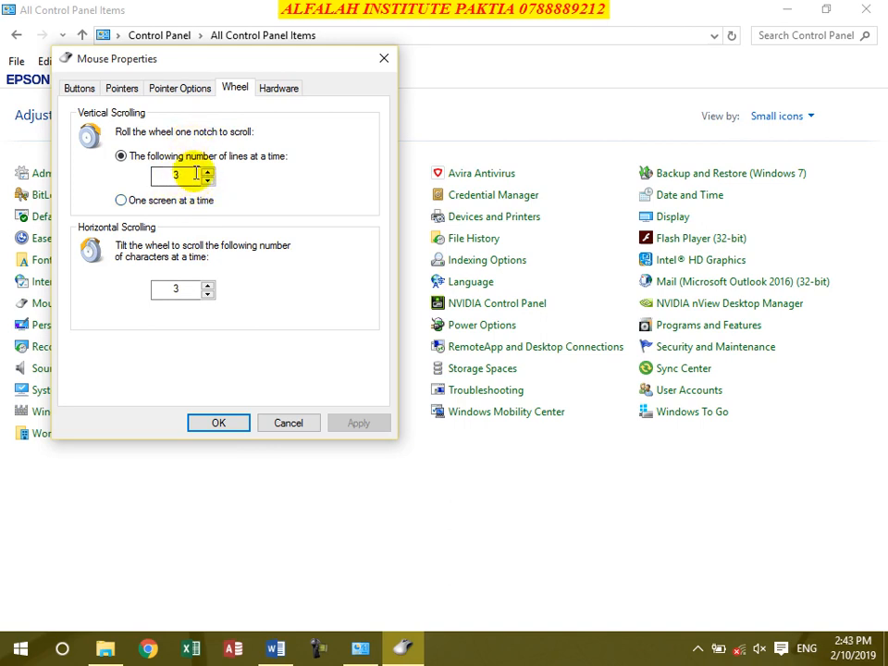
left_click(207, 173)
left_click(209, 182)
left_click(187, 199)
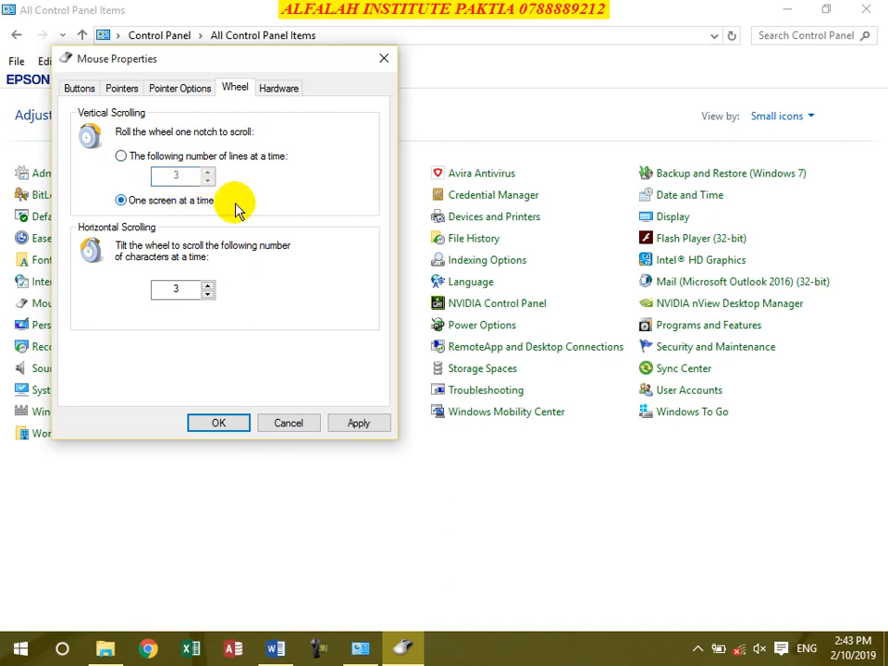
left_click(121, 155)
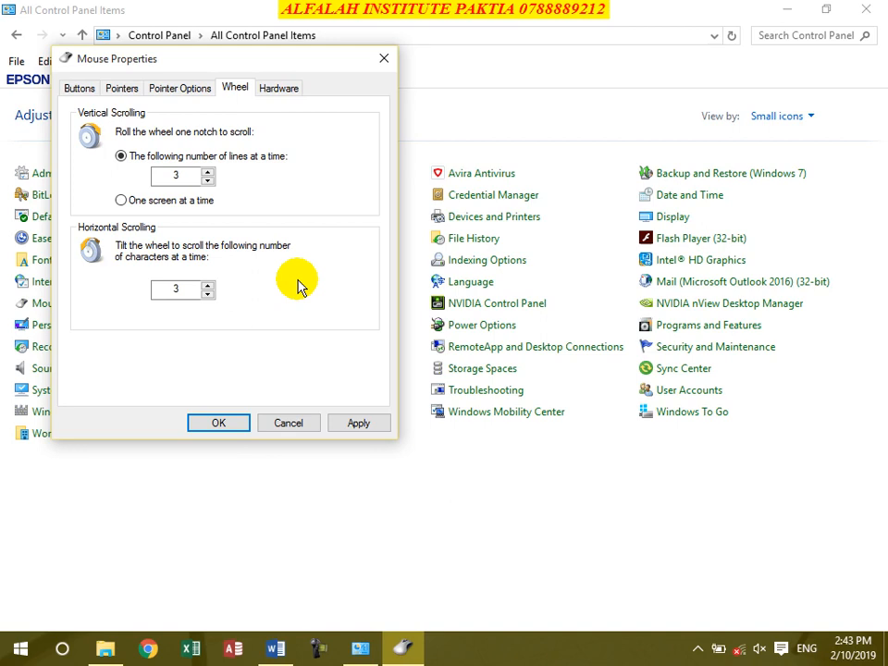
left_click(207, 286)
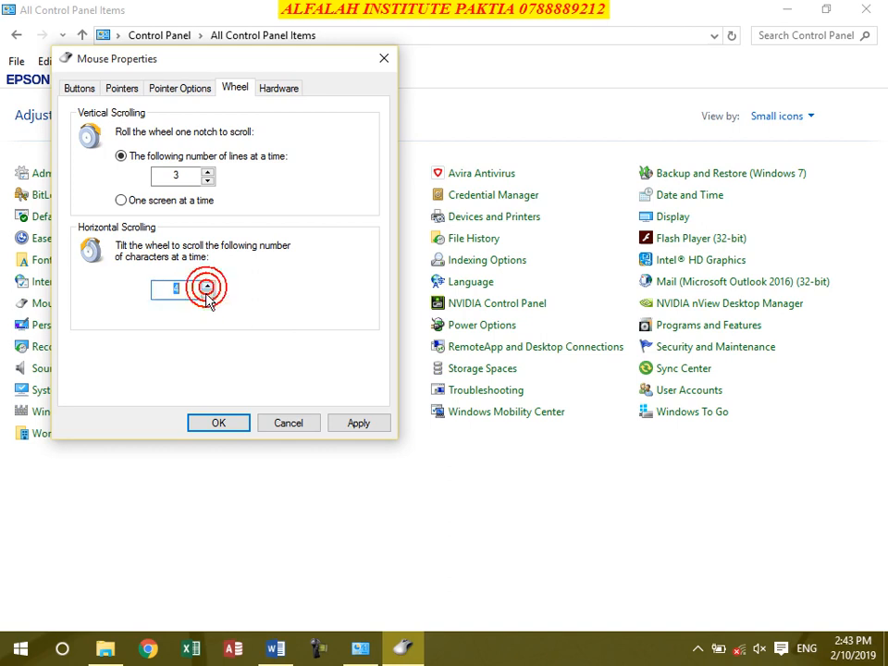
left_click(207, 294)
Step: Check the mouse device status on the Hardware tab, then cancel Mouse Properties
left_click(196, 292)
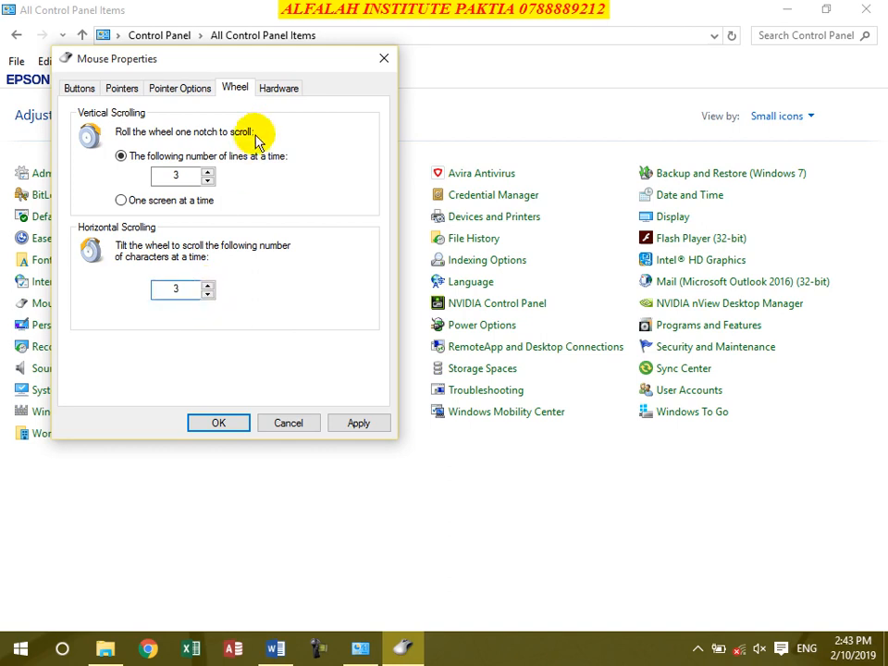
left_click(278, 87)
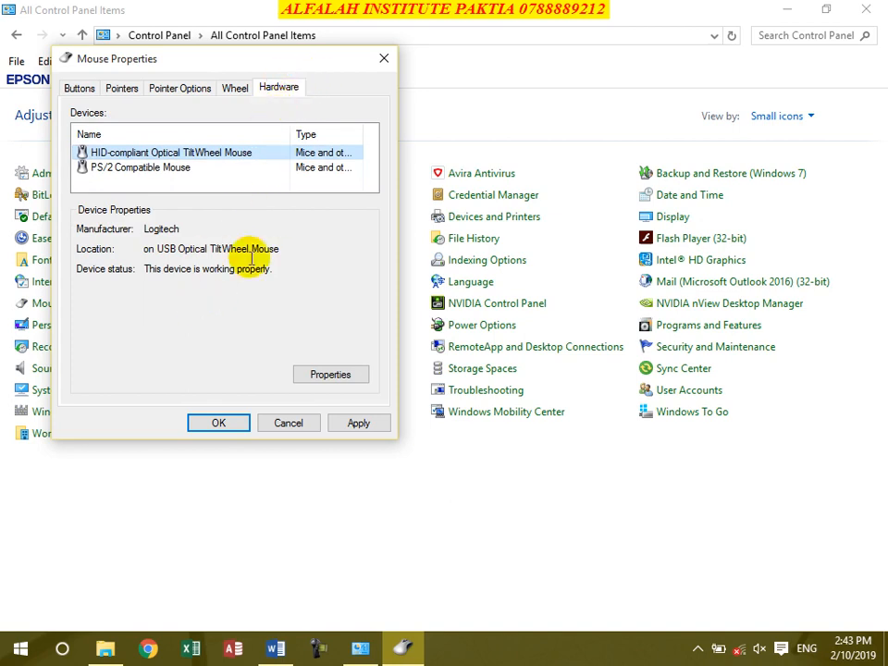
left_click_drag(277, 269, 143, 271)
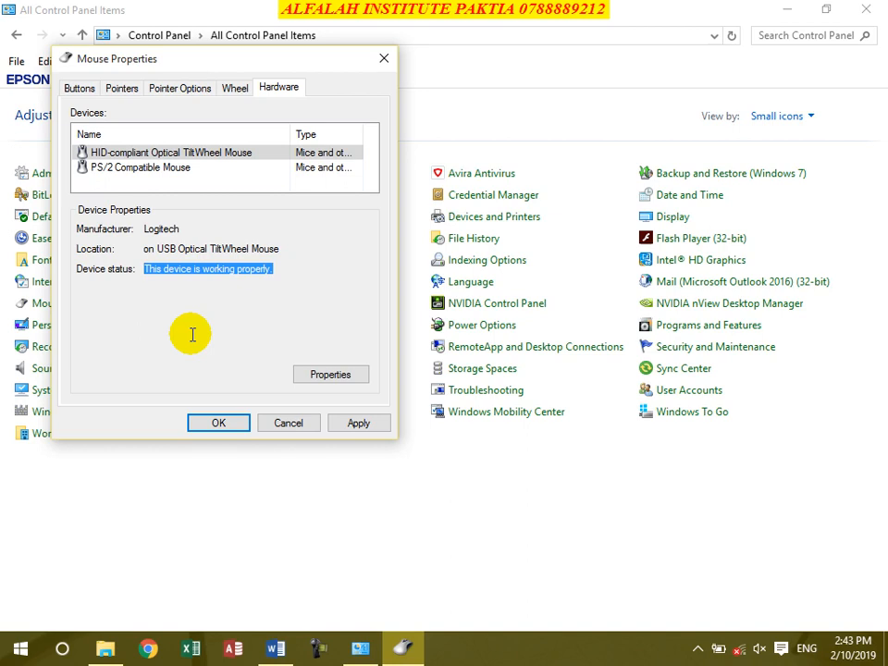
left_click(290, 421)
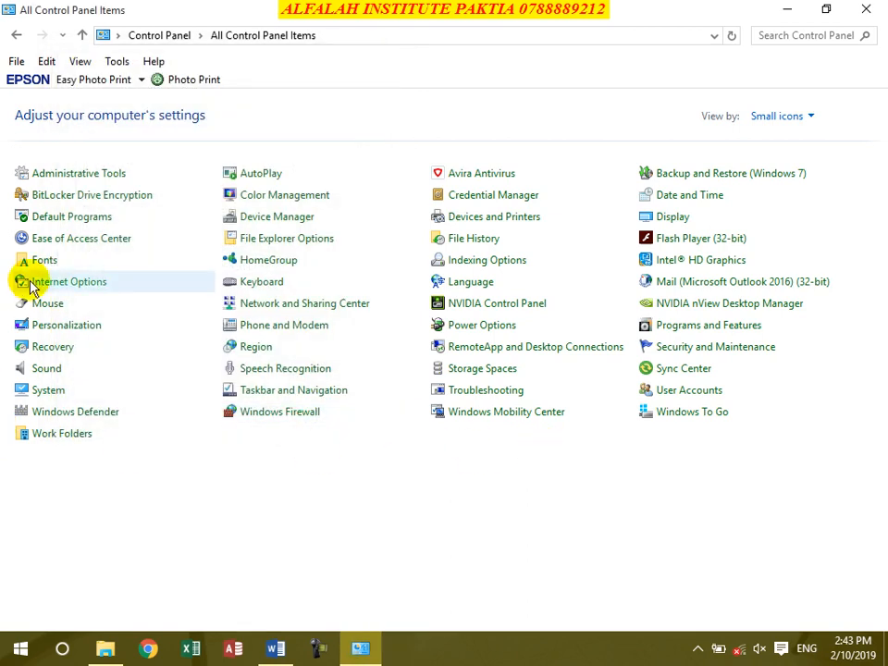
left_click(49, 391)
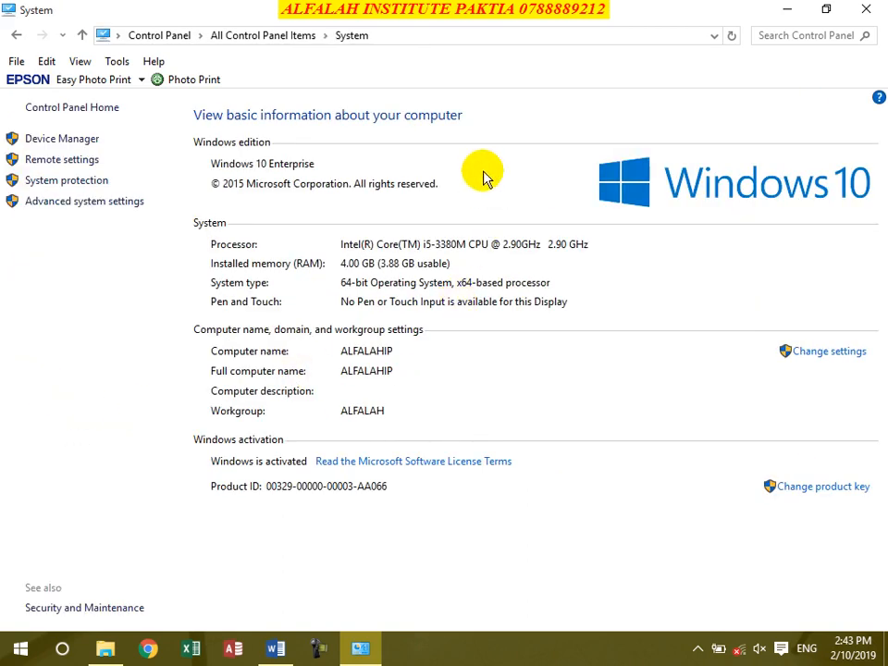
left_click(17, 35)
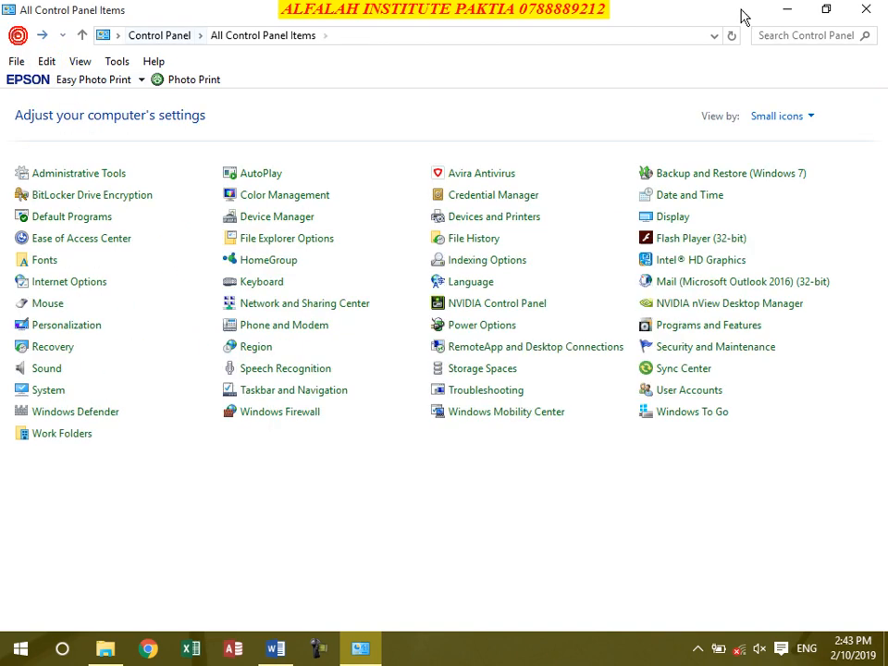
left_click(787, 10)
right_click(51, 148)
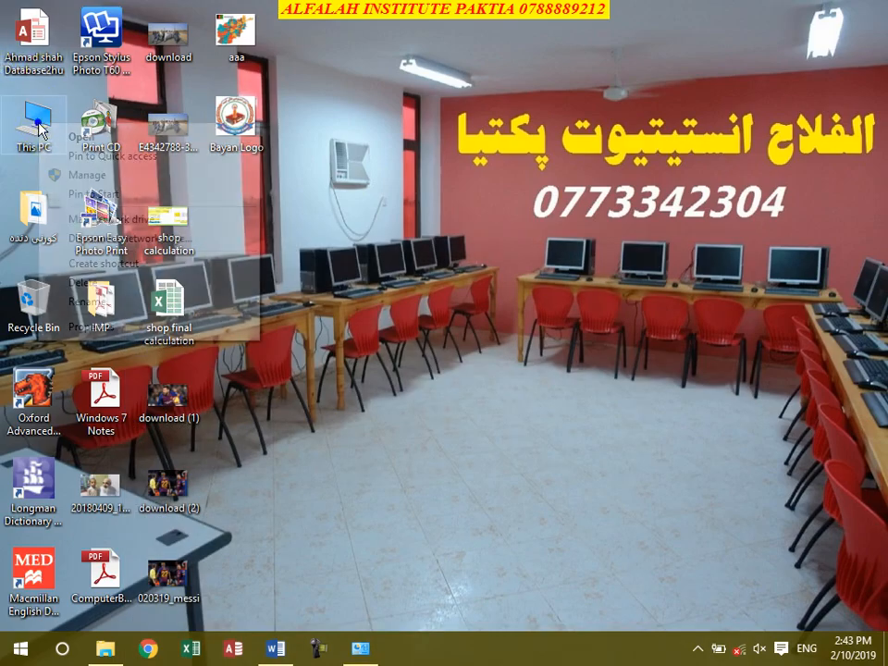
left_click(88, 325)
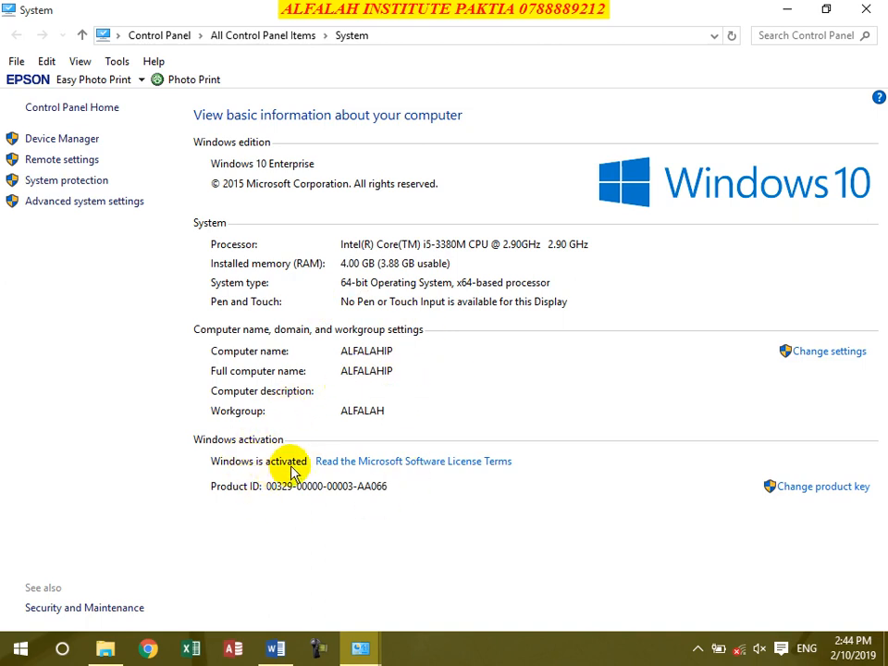
left_click(870, 8)
left_click(360, 647)
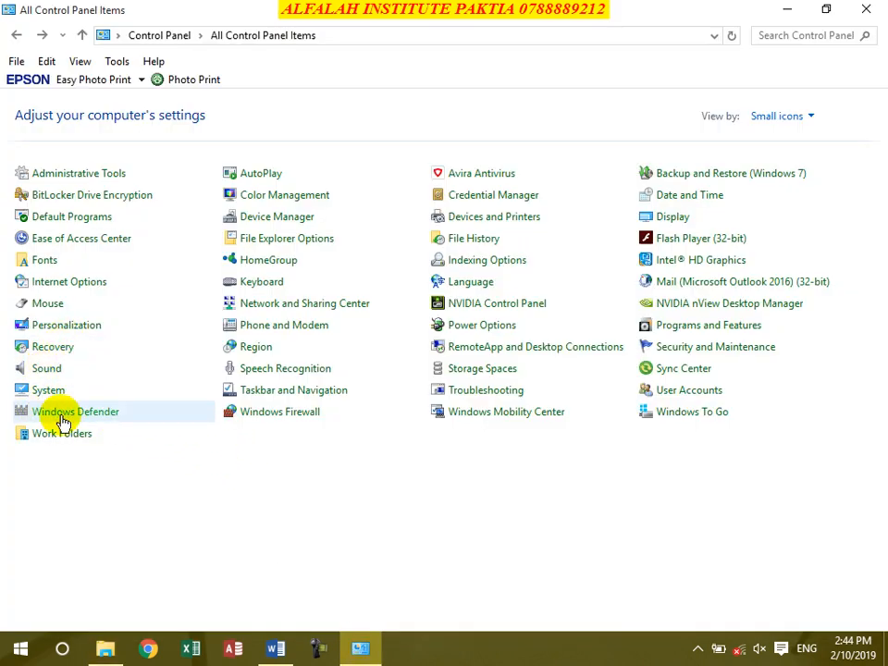
left_click(268, 176)
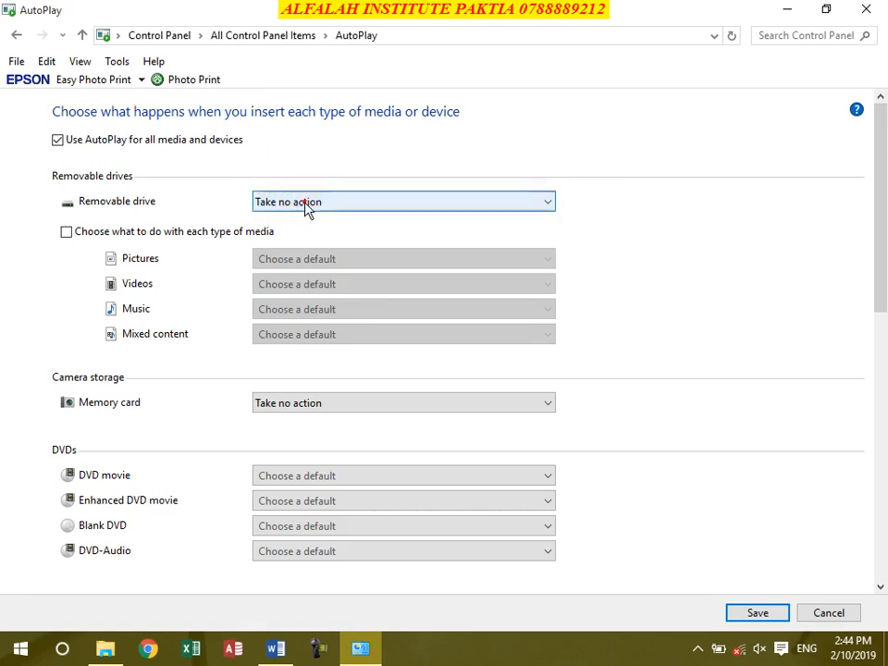
left_click(305, 203)
left_click(306, 205)
left_click(16, 36)
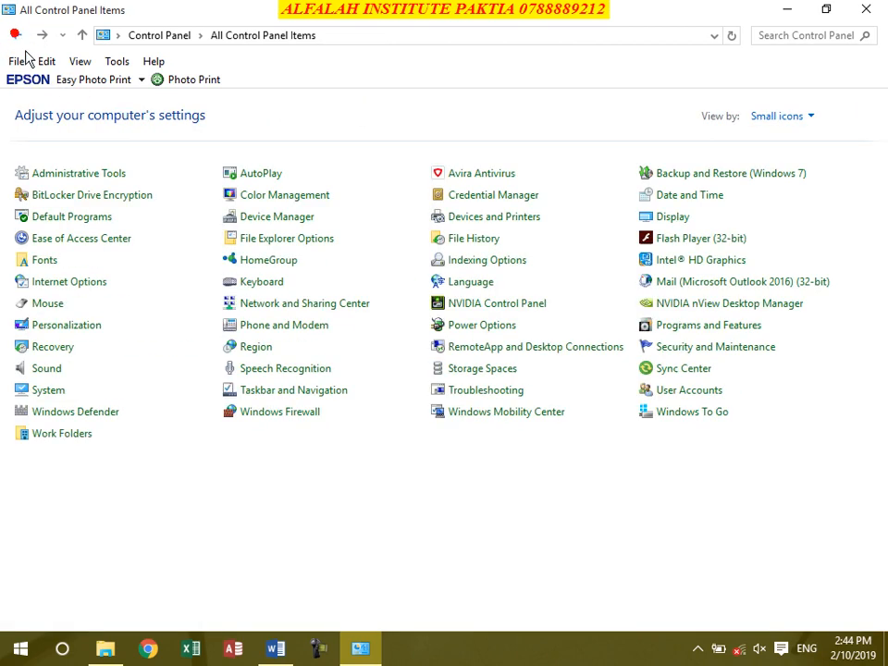
Step: Open Device Manager and start Update Driver Software for the first Unknown device
left_click(276, 220)
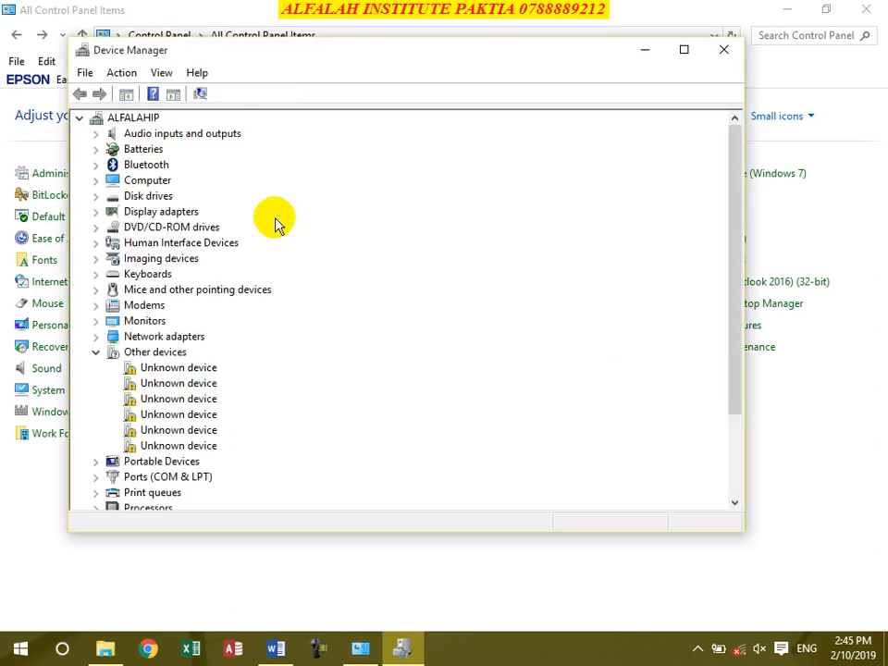
right_click(148, 369)
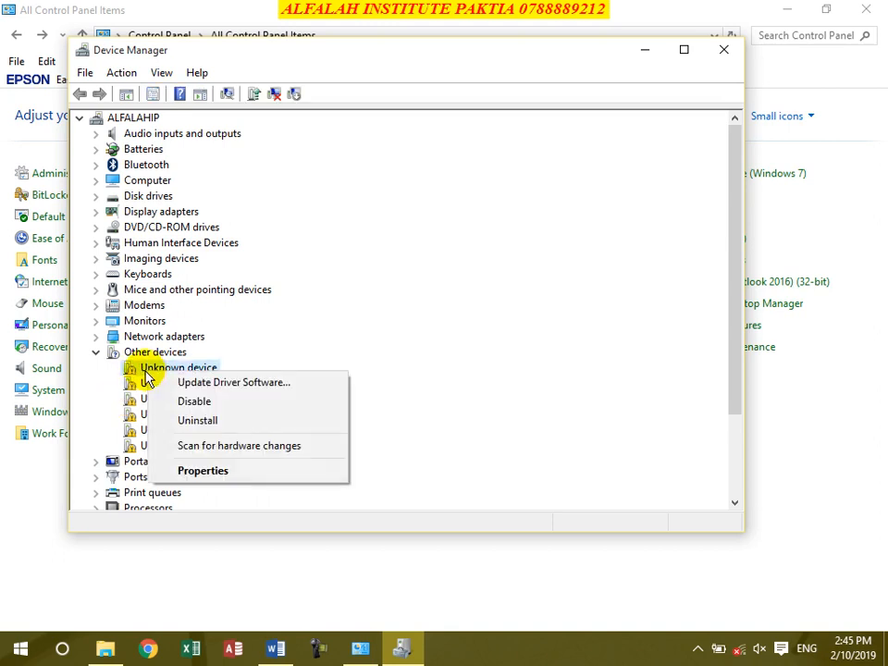
left_click(192, 387)
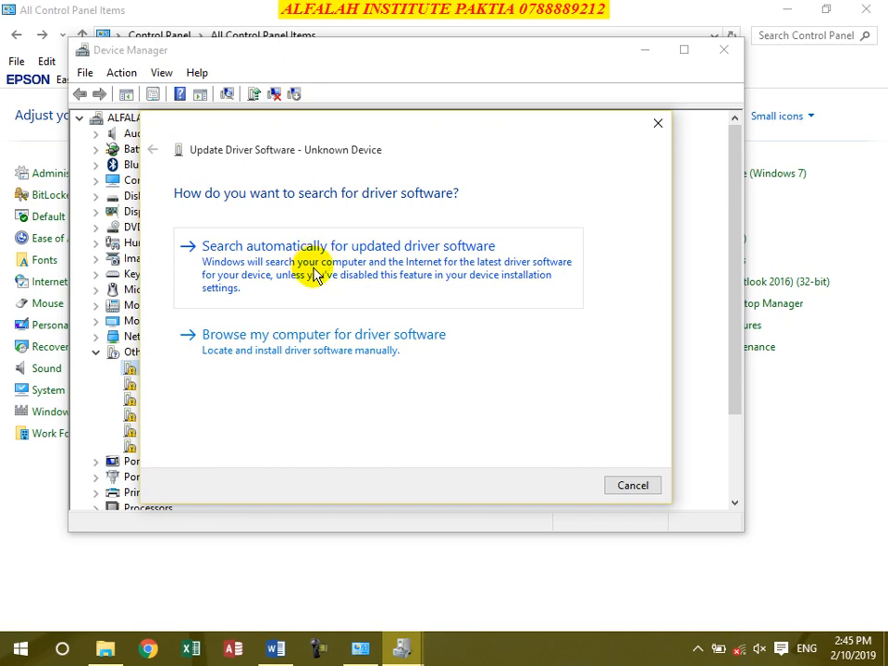
Step: Browse for a driver on Local Disk (D:), then cancel the folder choice and the wizard
left_click(301, 357)
left_click(535, 264)
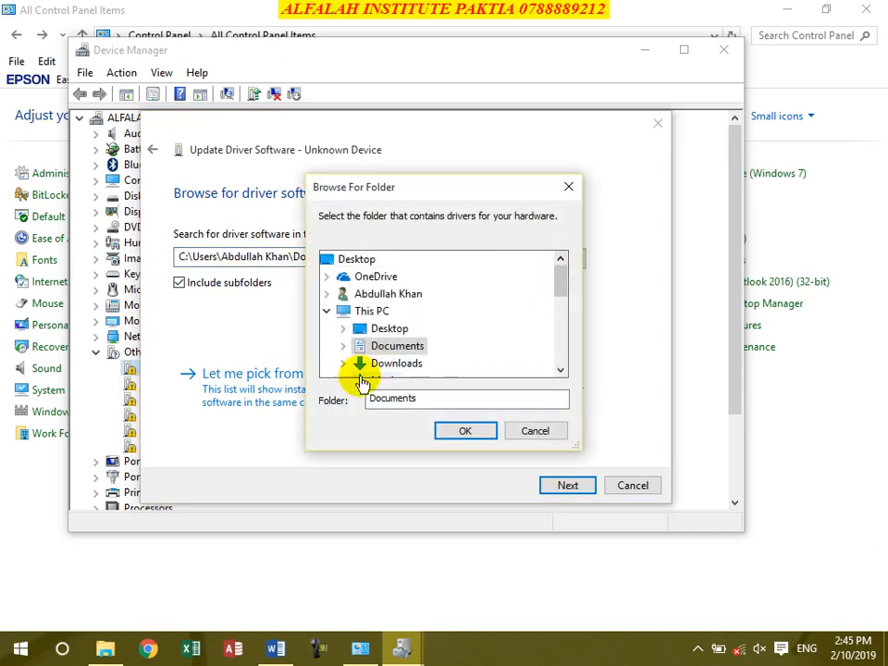
scroll(510, 335, "down", 2)
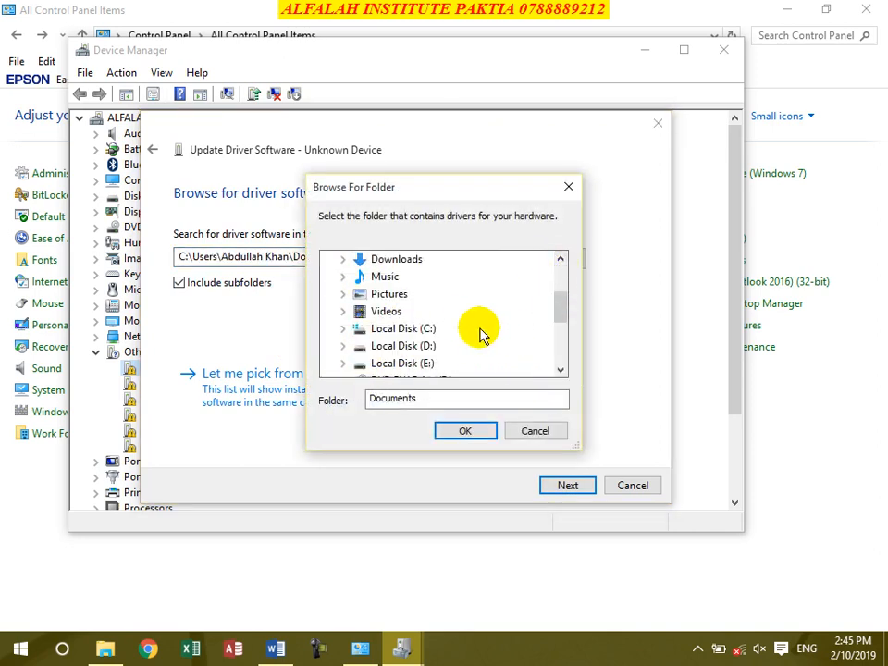
left_click(379, 344)
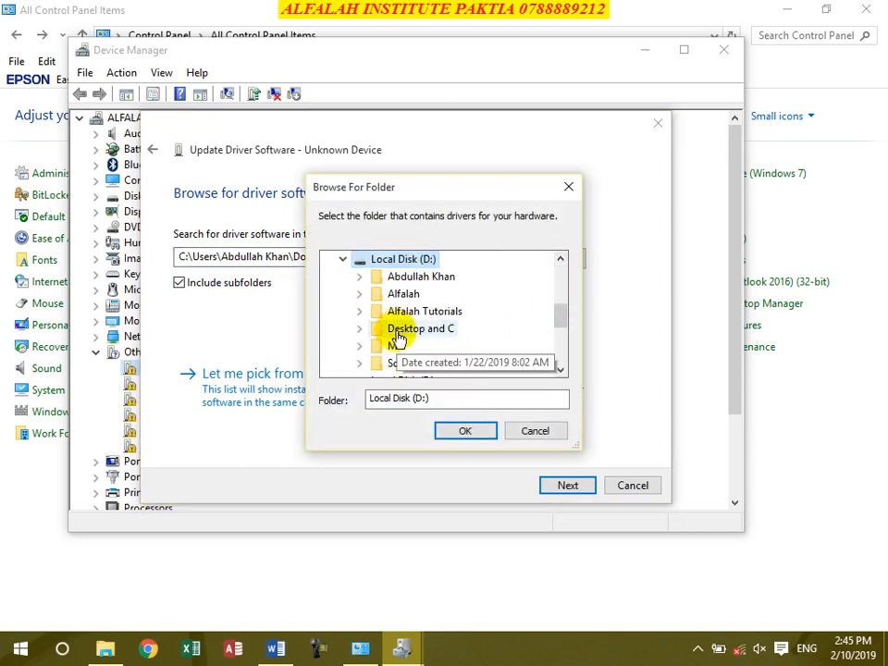
left_click(522, 437)
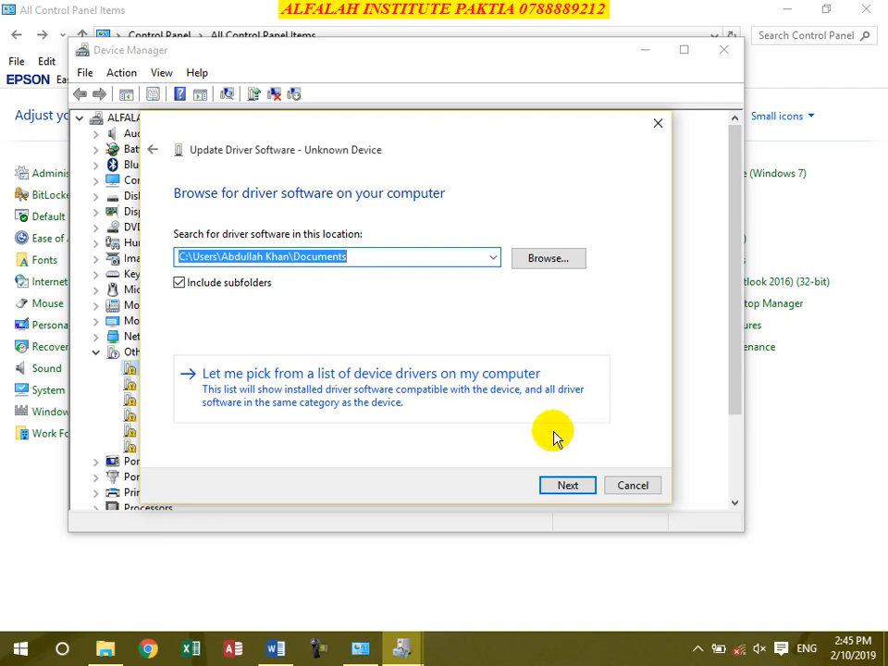
left_click(629, 487)
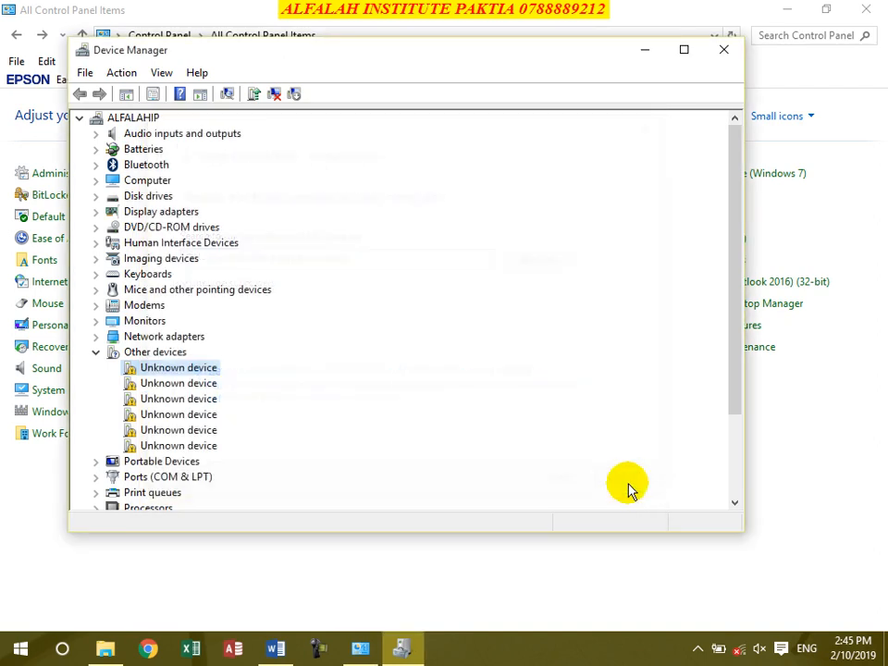
Step: Restart the unknown device's driver update, cancel it again, and close Device Manager
right_click(176, 369)
left_click(242, 376)
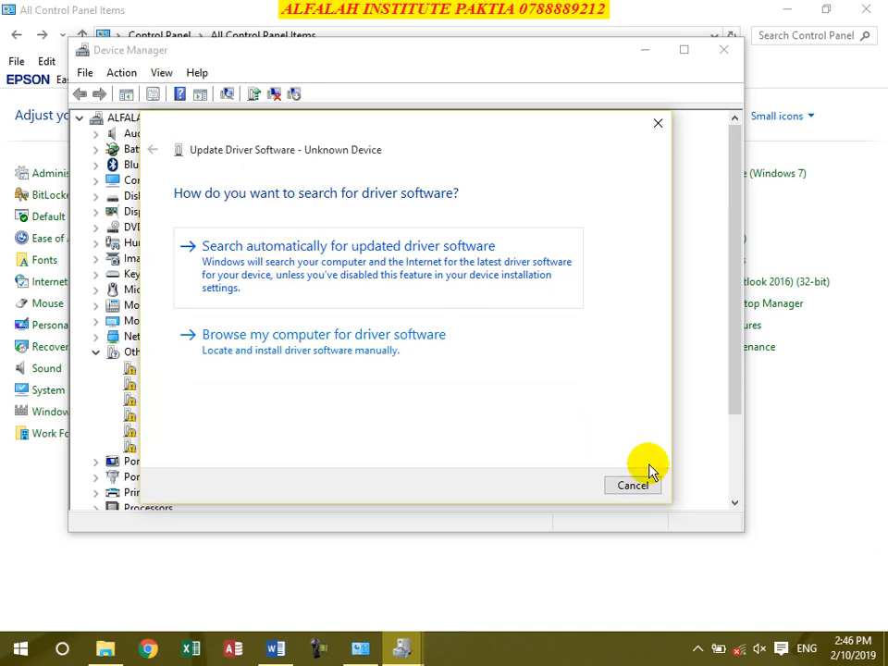
left_click(647, 491)
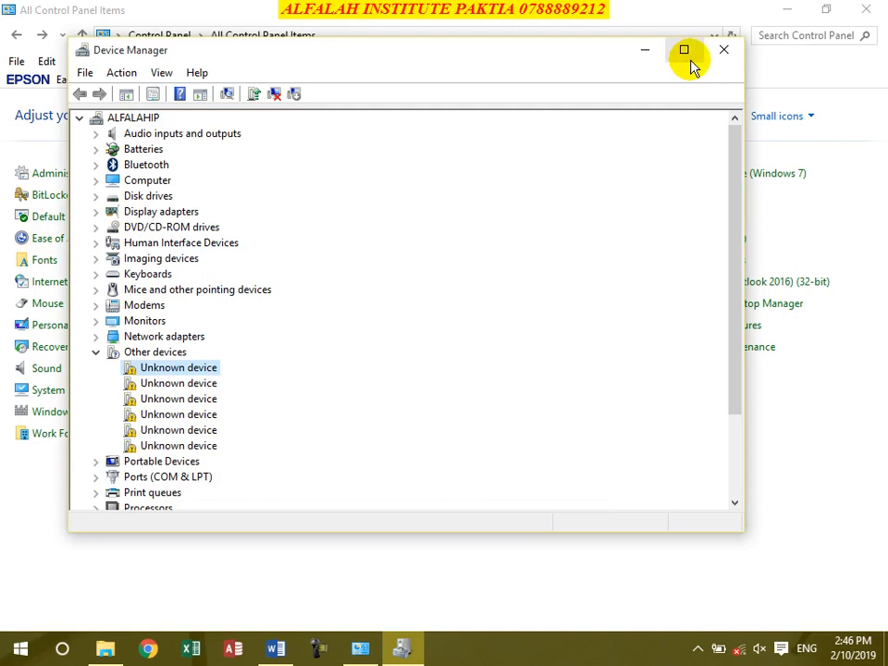
left_click(723, 52)
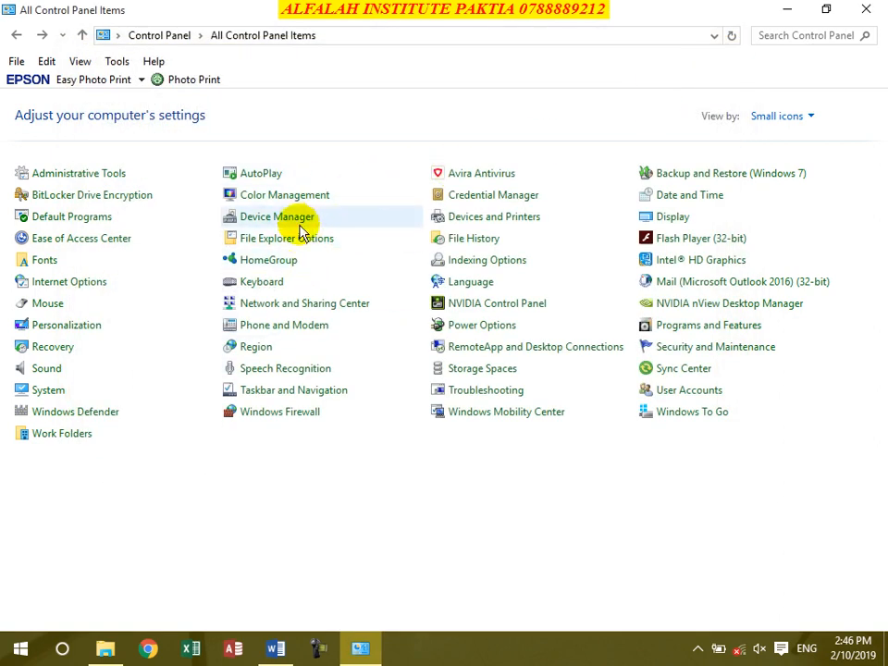
Step: Open Keyboard Properties, move it aside, and type test text in the repeat test box
left_click(273, 283)
left_click_drag(245, 135, 333, 117)
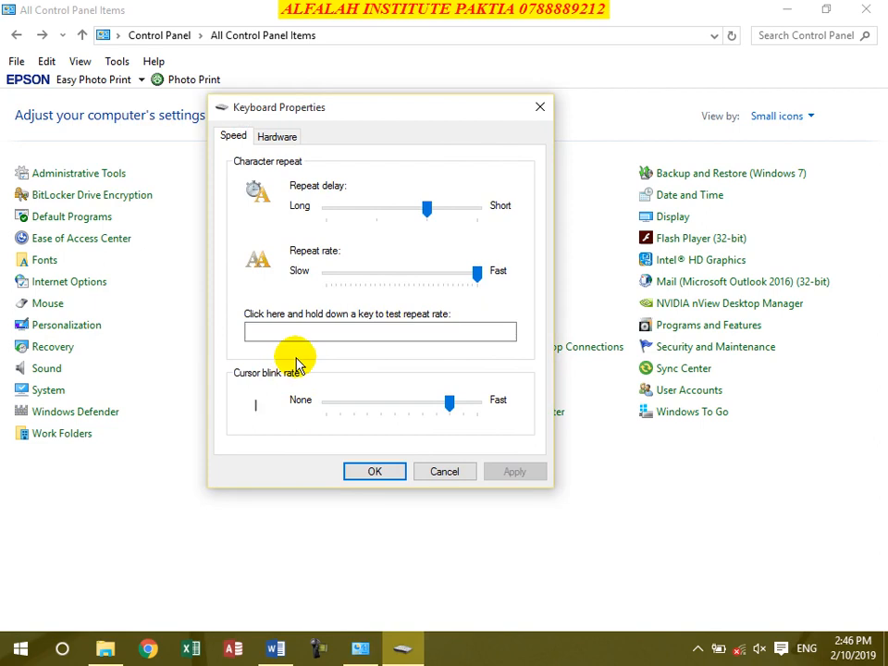
left_click(259, 332)
type("sdfas")
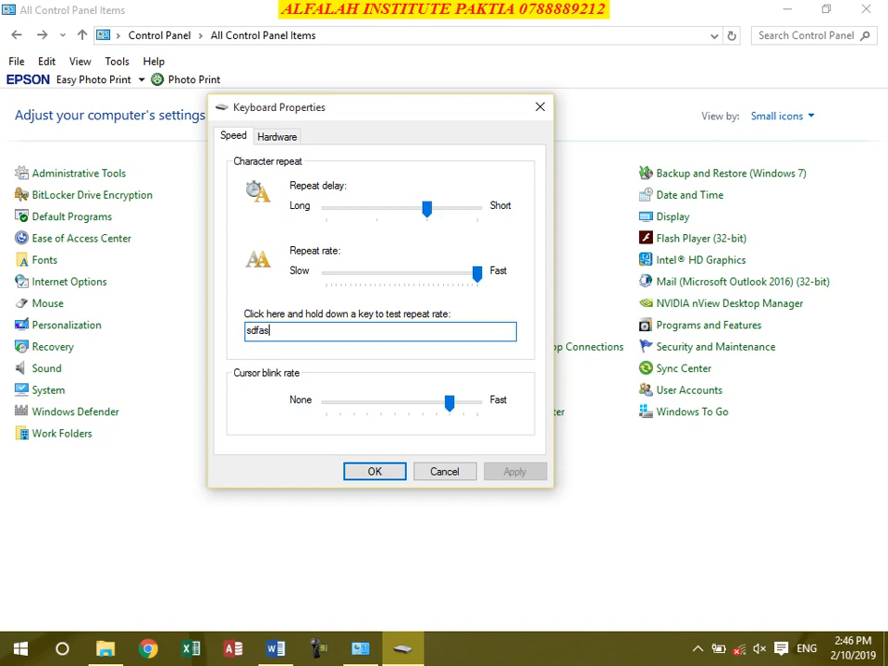
type("dfasdfsadfasdfsadfasdfasdfadsfasdfsadfsadasdf")
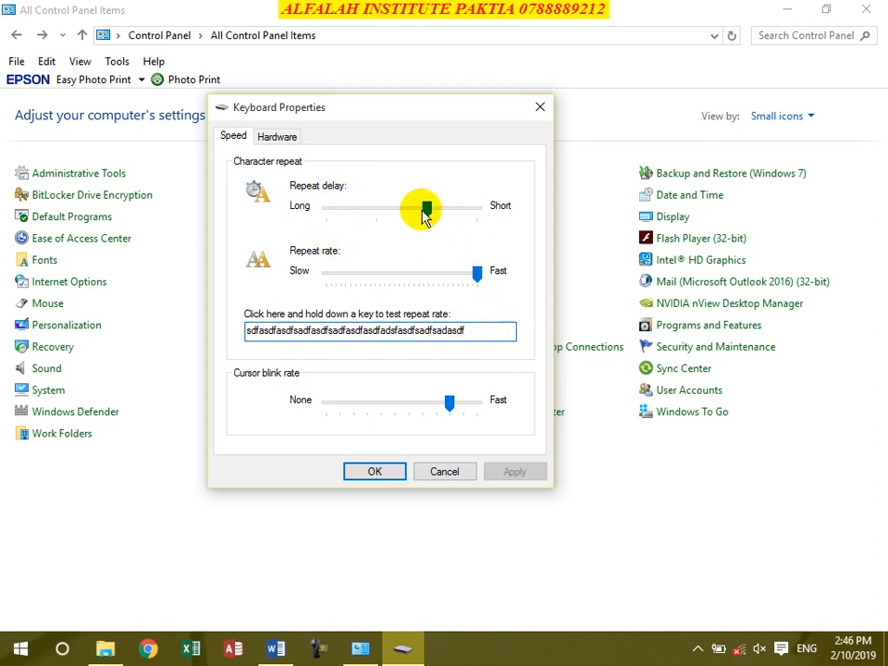
Step: Set repeat delay to Long, retype the test text, then return the delay to the middle
left_click_drag(430, 215, 303, 220)
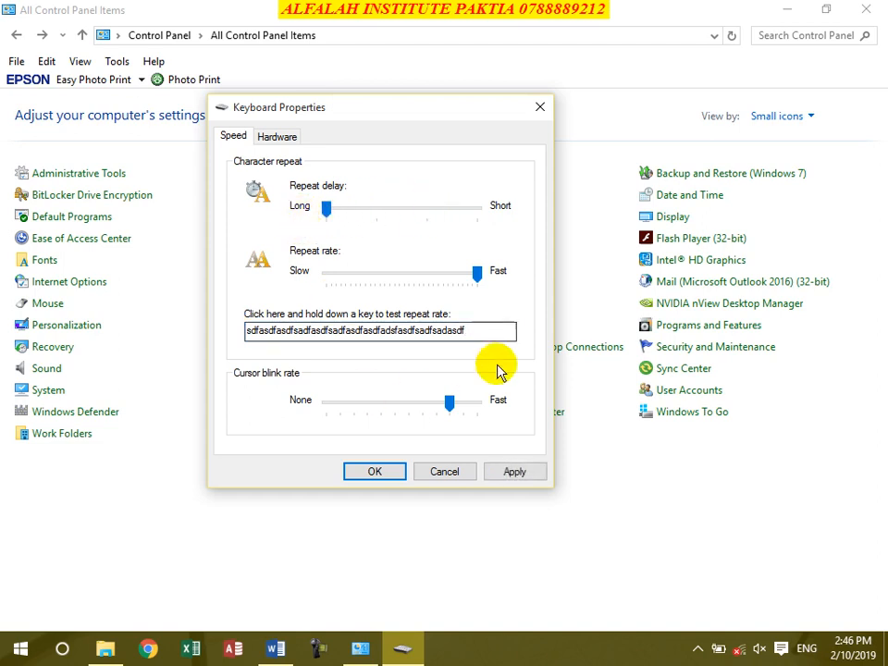
left_click(467, 332)
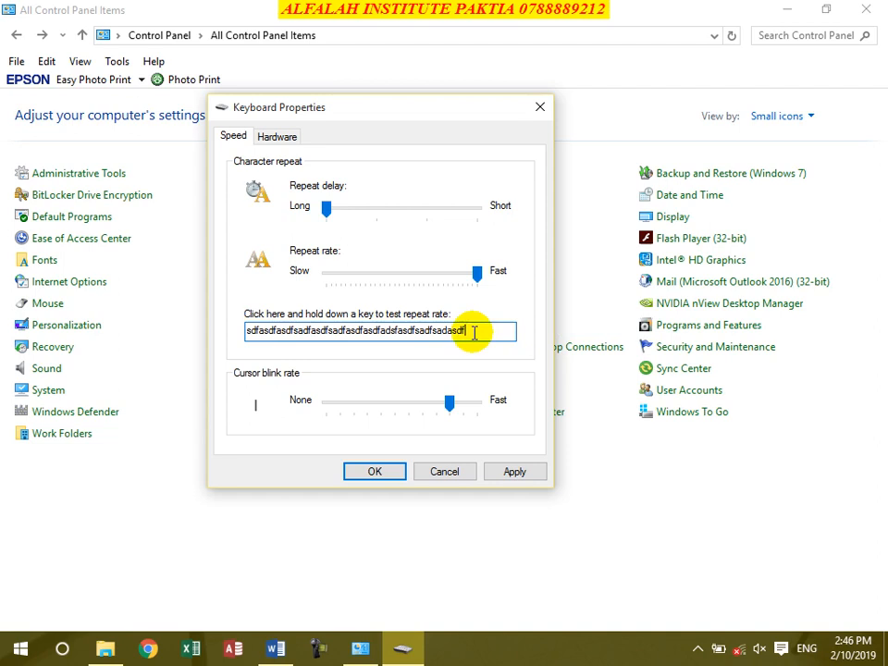
key("ctrl+a")
key("BackSpace")
type("sdfasdfasdfsadfasdfsadfasdf")
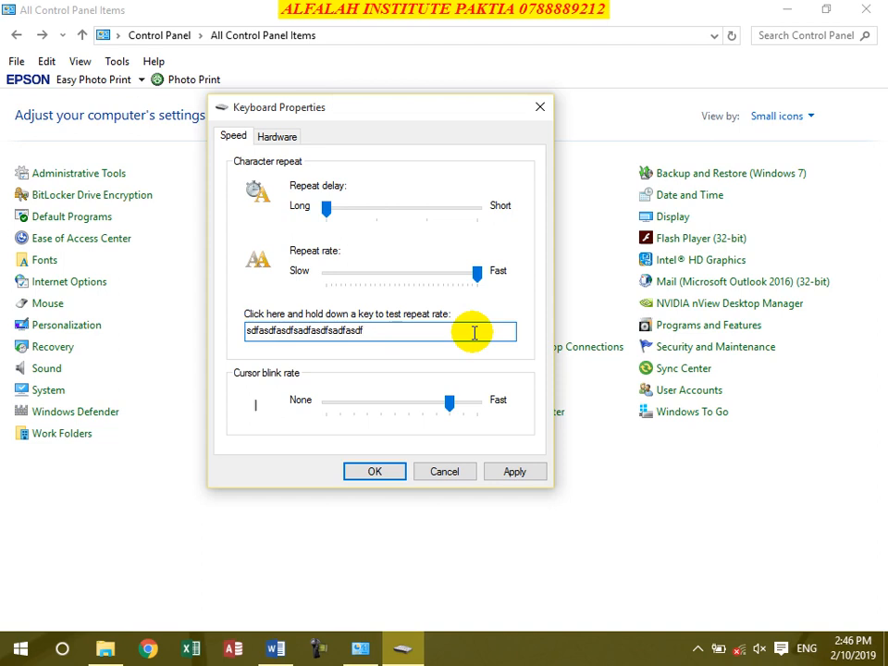
type("dfgsdfgsdfgdfgdfg")
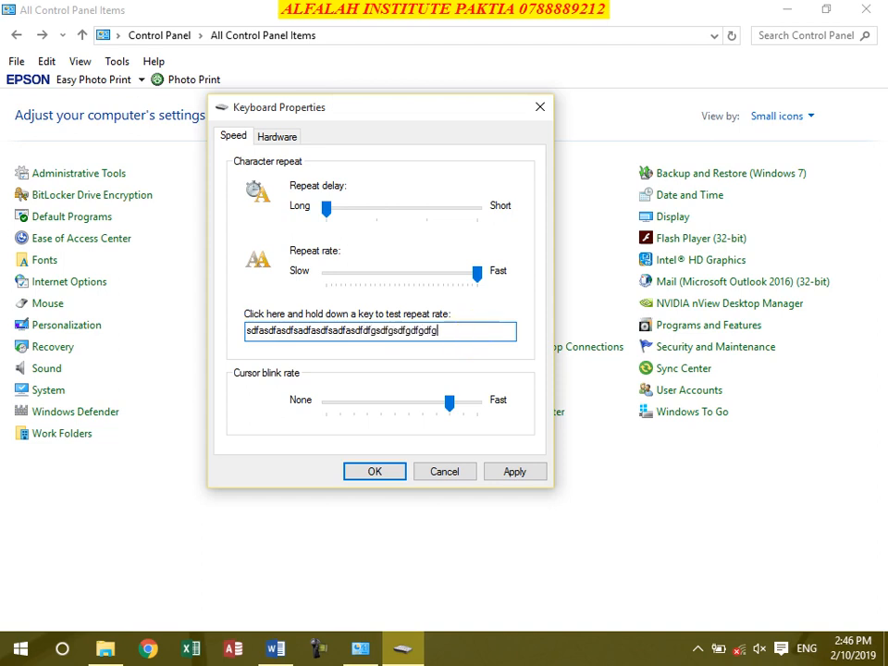
type("g")
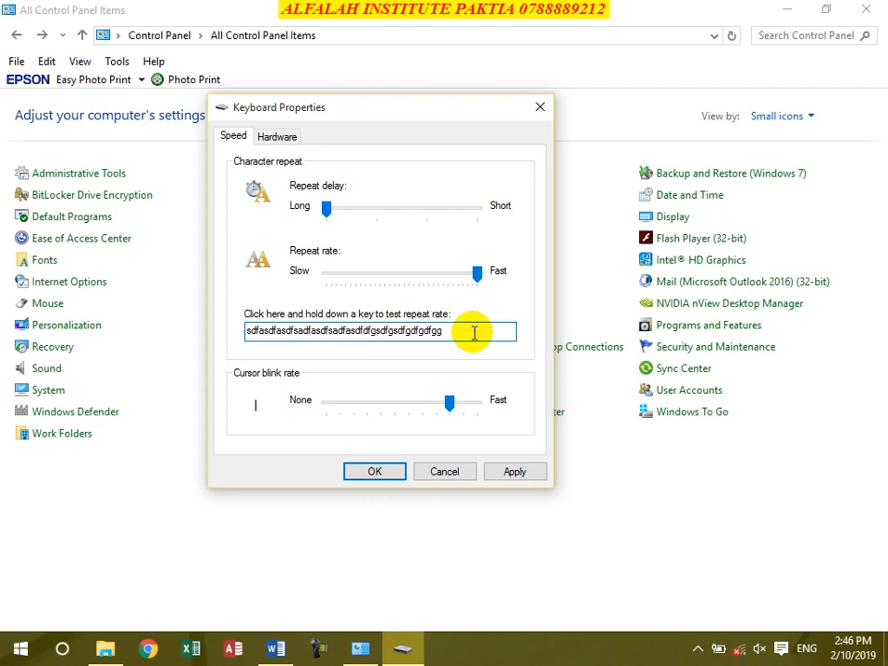
type("ffffddfdfdf")
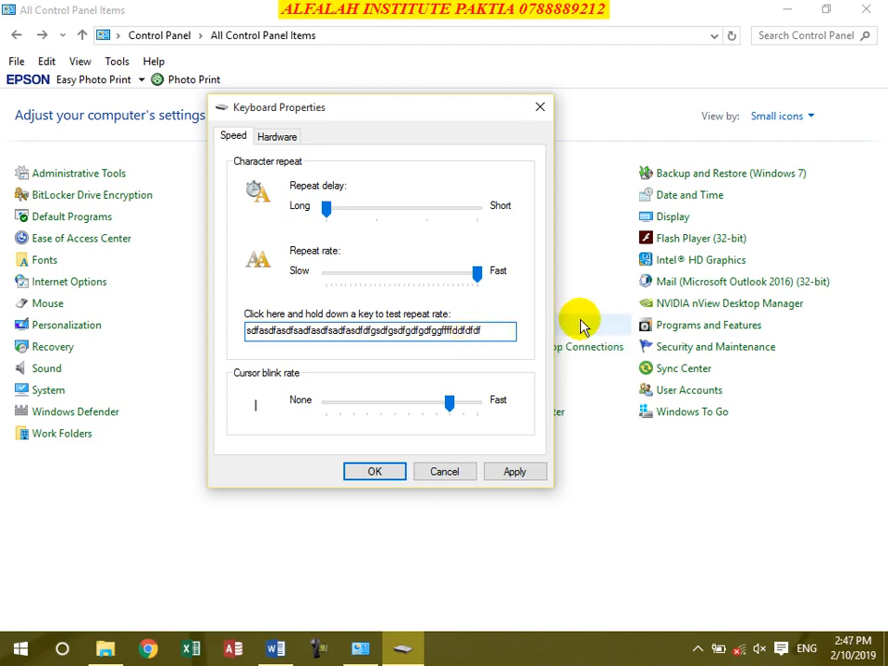
left_click_drag(326, 209, 436, 220)
Step: Test the repeat rate at Slow, then set it back near Fast, trying each in the test box
left_click(484, 330)
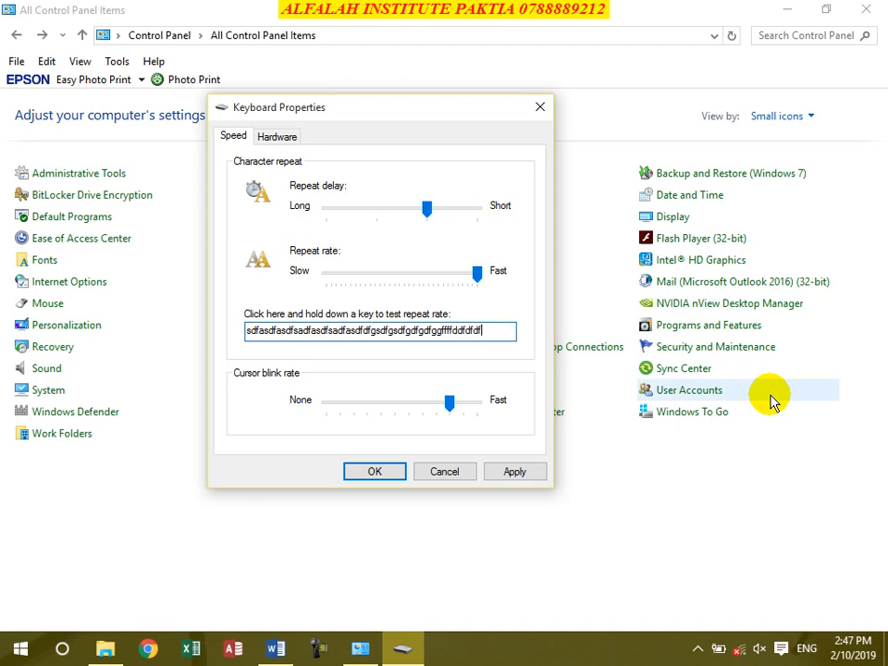
key("BackSpace")
key("BackSpace")
key("BackSpace")
key("BackSpace")
key("BackSpace")
key("BackSpace")
key("BackSpace")
key("BackSpace")
key("BackSpace")
key("BackSpace")
key("BackSpace")
key("BackSpace")
key("BackSpace")
key("BackSpace")
key("BackSpace")
key("BackSpace")
key("BackSpace")
key("BackSpace")
key("BackSpace")
key("BackSpace")
key("BackSpace")
key("BackSpace")
key("BackSpace")
key("BackSpace")
key("BackSpace")
key("BackSpace")
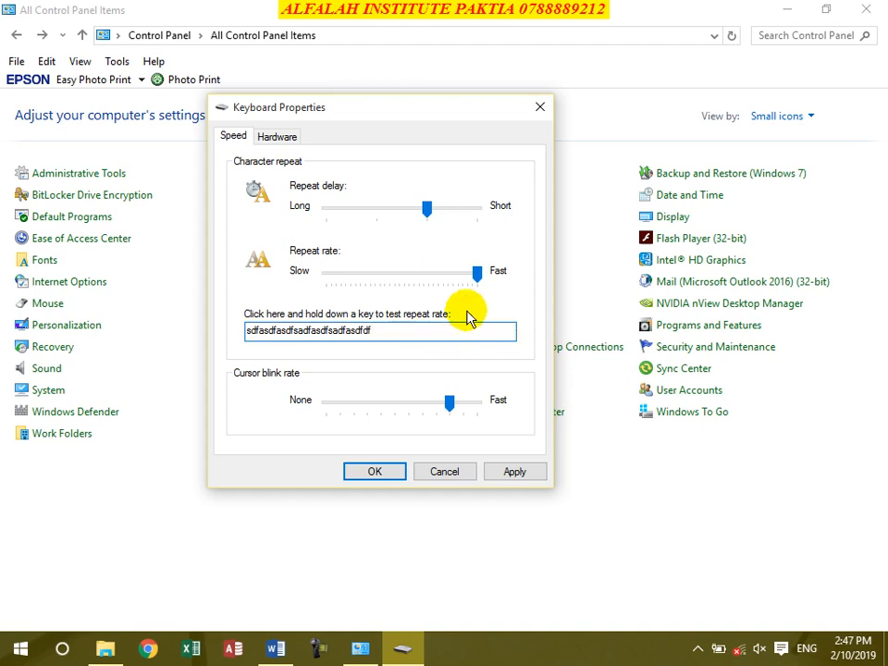
left_click_drag(476, 275, 323, 274)
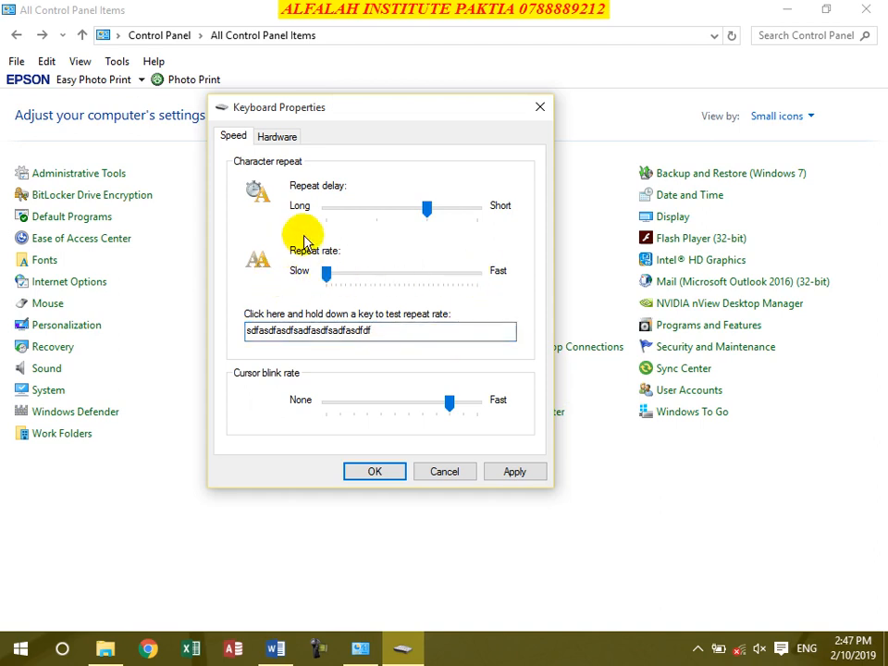
left_click(393, 334)
key("BackSpace")
key("BackSpace")
key("BackSpace")
key("BackSpace")
key("BackSpace")
key("BackSpace")
key("BackSpace")
key("BackSpace")
key("BackSpace")
key("BackSpace")
key("BackSpace")
key("BackSpace")
key("BackSpace")
key("BackSpace")
key("BackSpace")
key("BackSpace")
key("BackSpace")
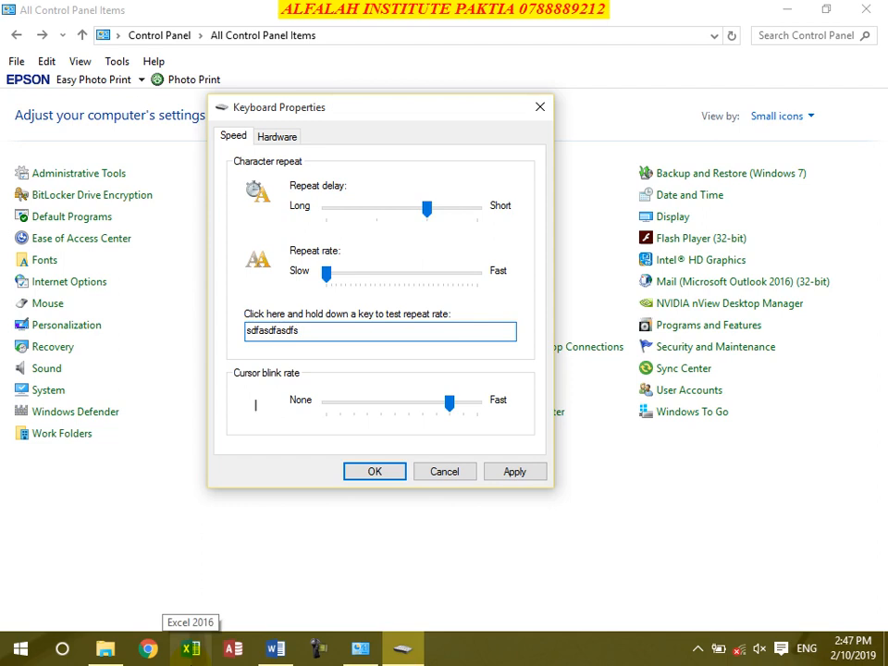
left_click_drag(326, 273, 502, 291)
left_click(366, 331)
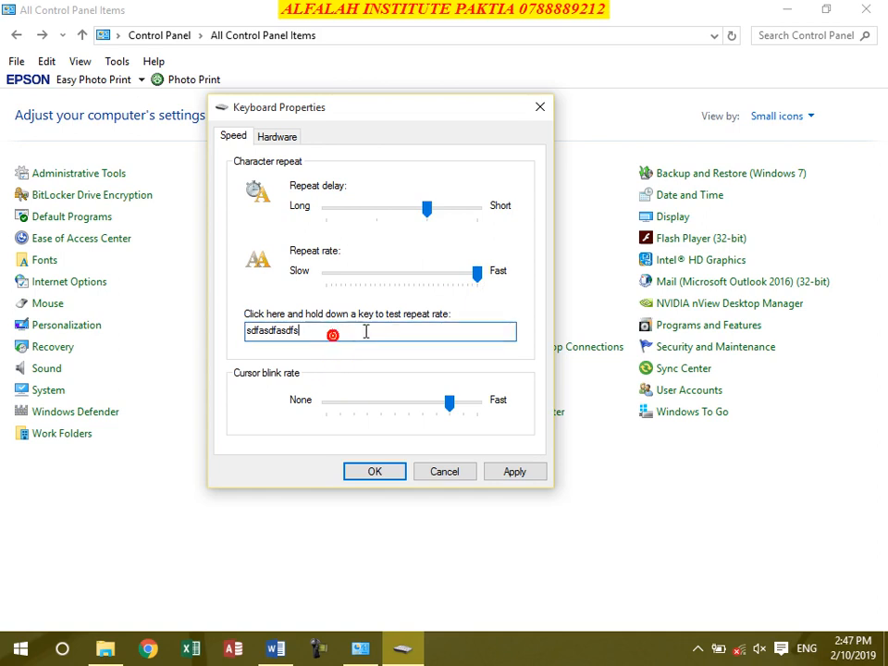
key("BackSpace")
key("BackSpace")
key("BackSpace")
key("BackSpace")
key("BackSpace")
key("BackSpace")
key("BackSpace")
key("BackSpace")
key("BackSpace")
key("BackSpace")
key("BackSpace")
key("BackSpace")
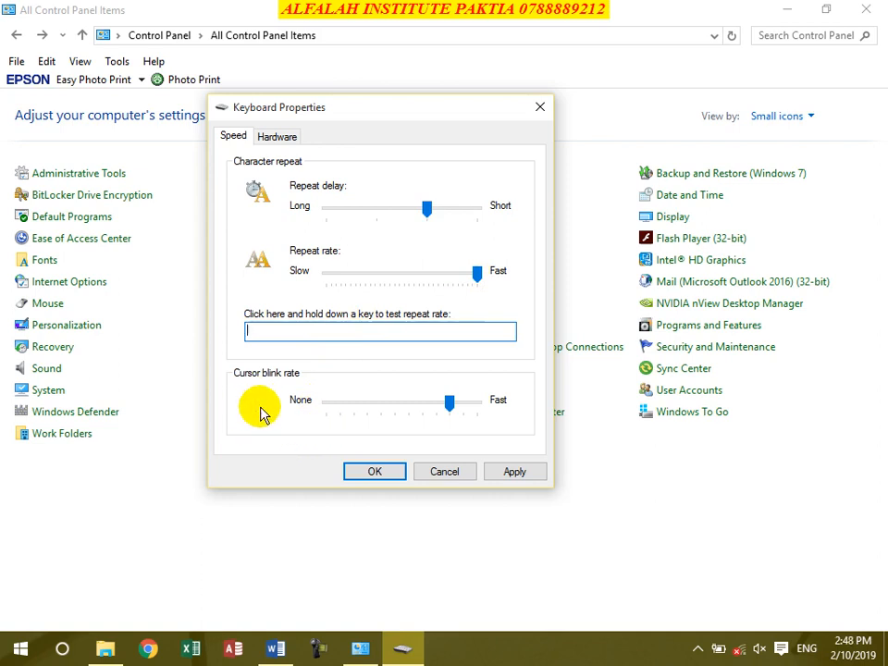
Step: Swing the cursor blink rate fast, slow, then fast, check the keyboard's hardware status, and apply
left_click_drag(451, 404, 490, 415)
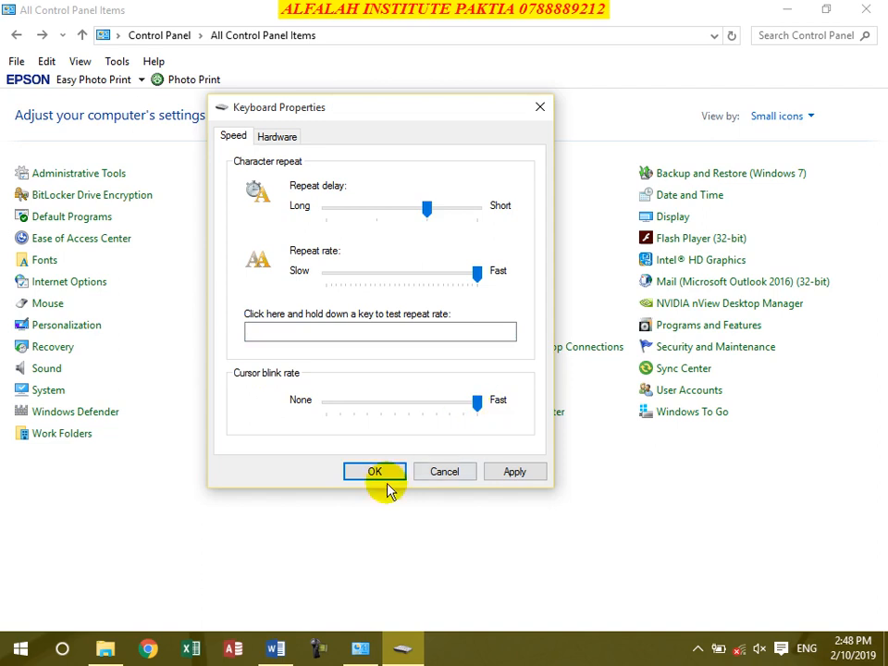
left_click_drag(477, 407, 341, 409)
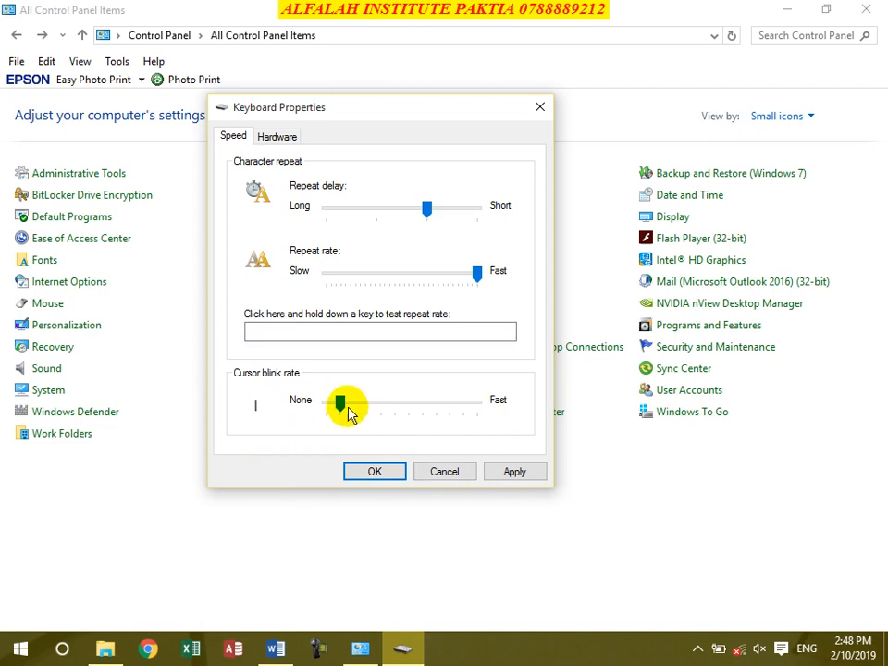
left_click_drag(341, 404, 447, 410)
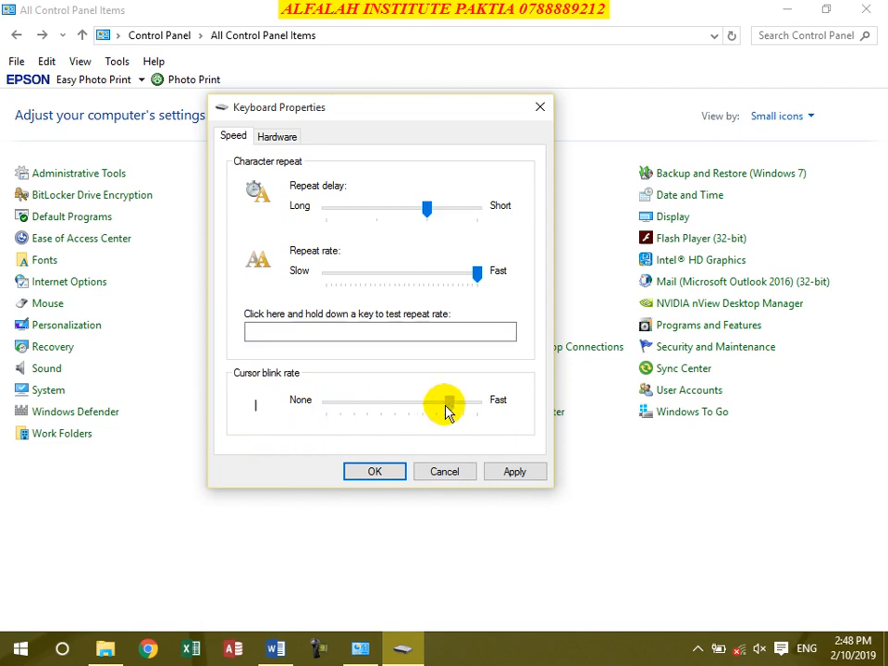
left_click(277, 136)
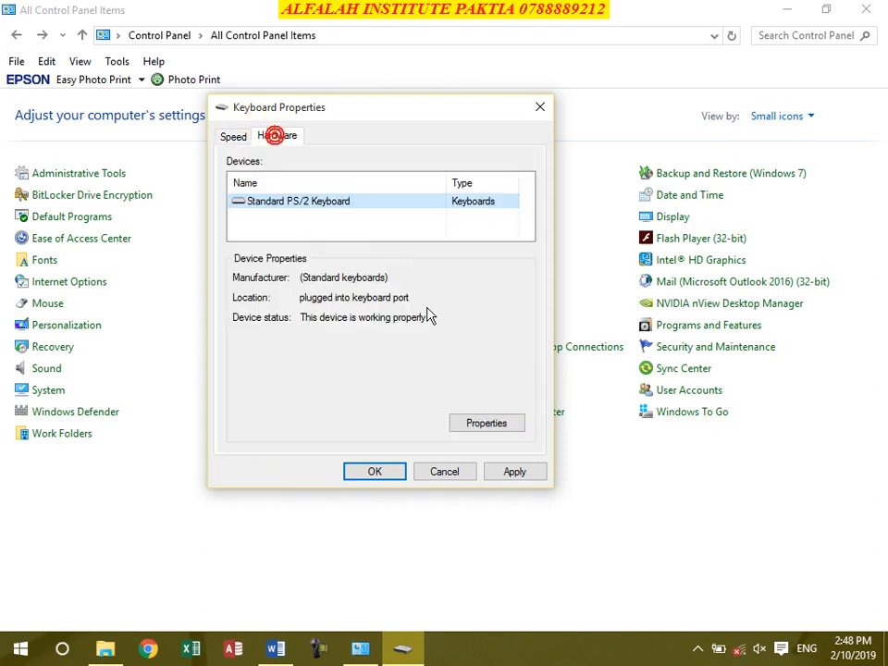
left_click_drag(431, 319, 214, 347)
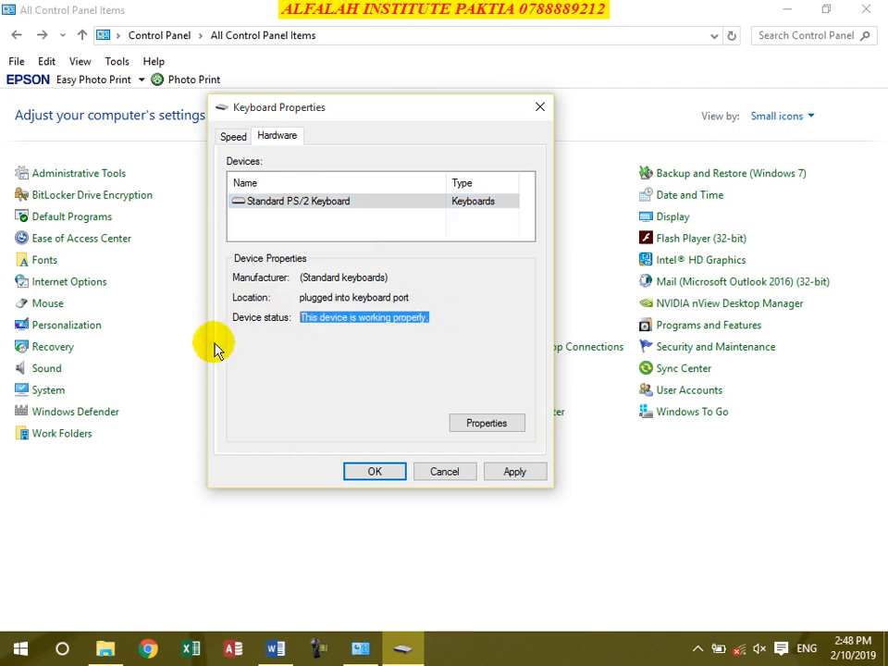
left_click(515, 474)
Step: Save and close Keyboard Properties with OK
left_click(375, 472)
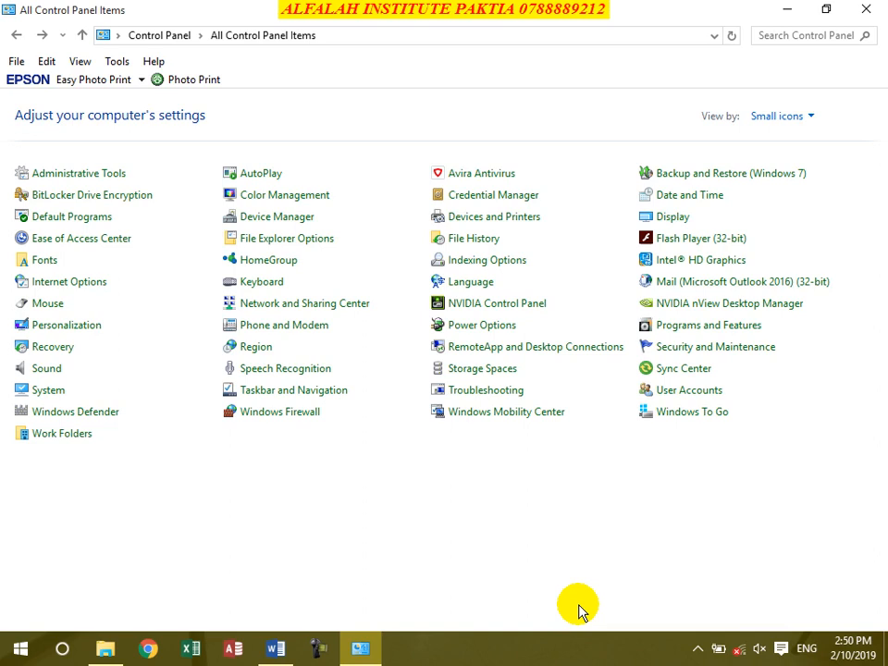
Step: Toggle Windows Firewall off and back on for private and public networks, cancel, and return to All Control Panel Items
left_click(279, 418)
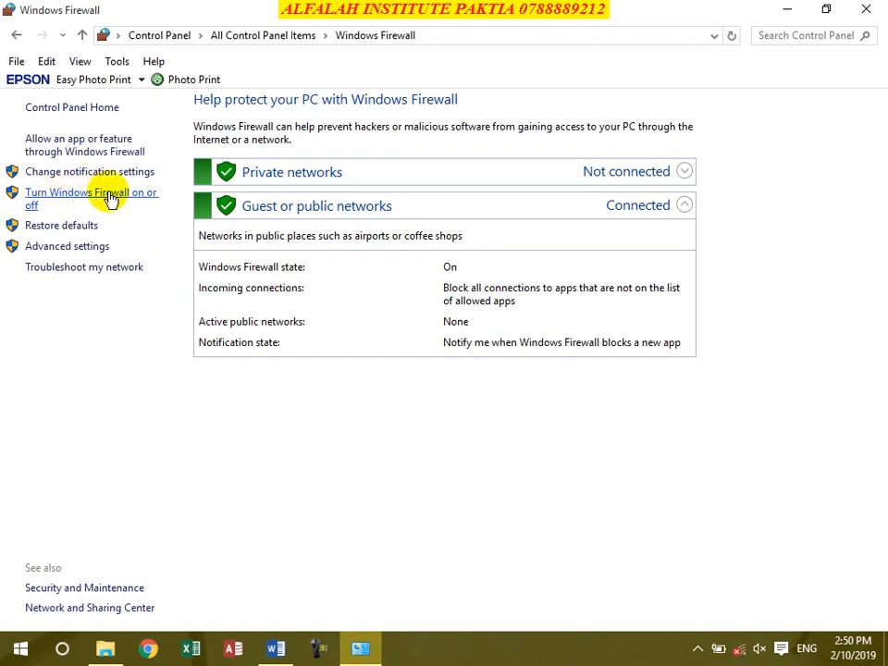
left_click(134, 195)
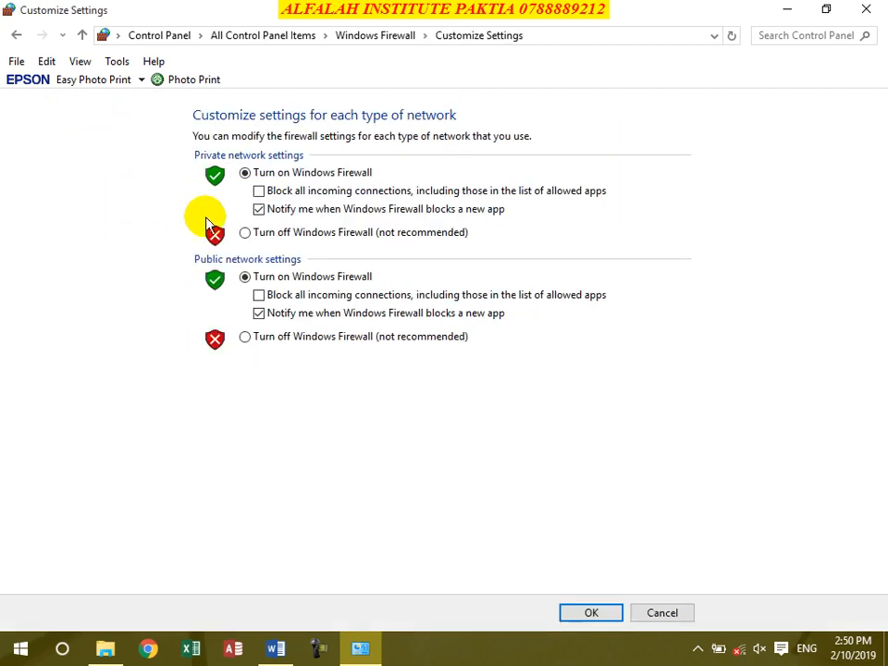
left_click(246, 232)
left_click(246, 336)
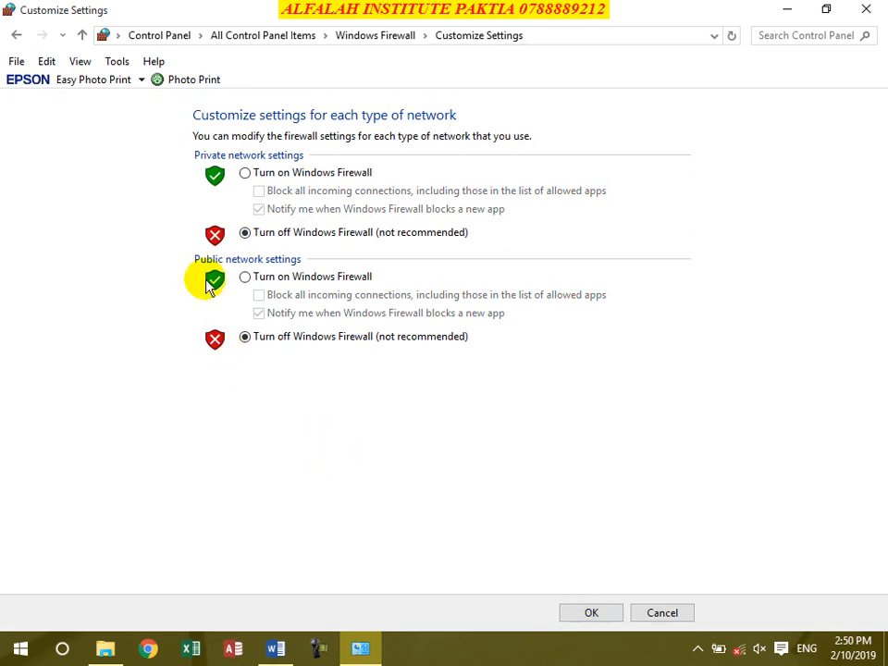
left_click(258, 276)
left_click(275, 173)
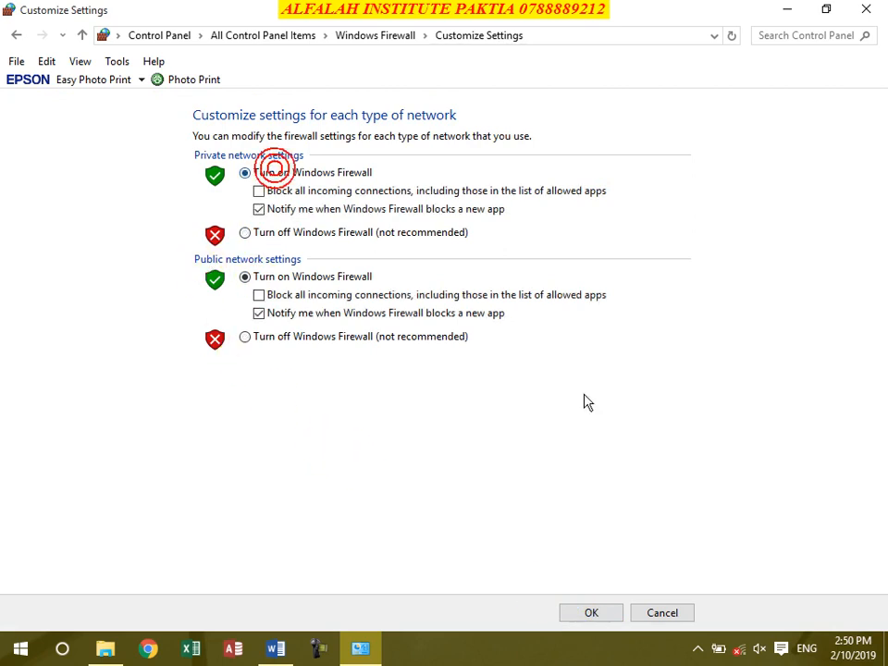
left_click(664, 615)
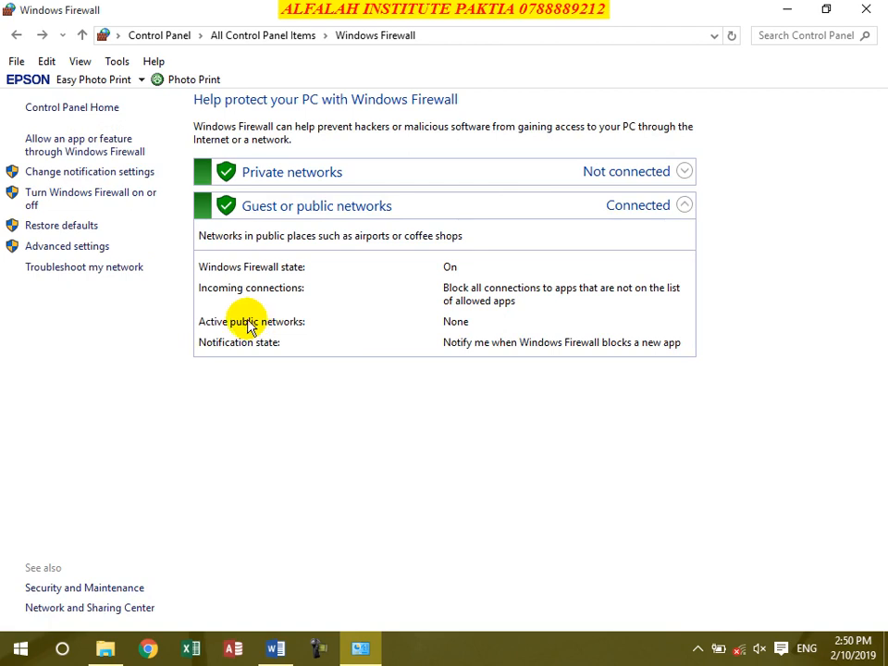
left_click(16, 35)
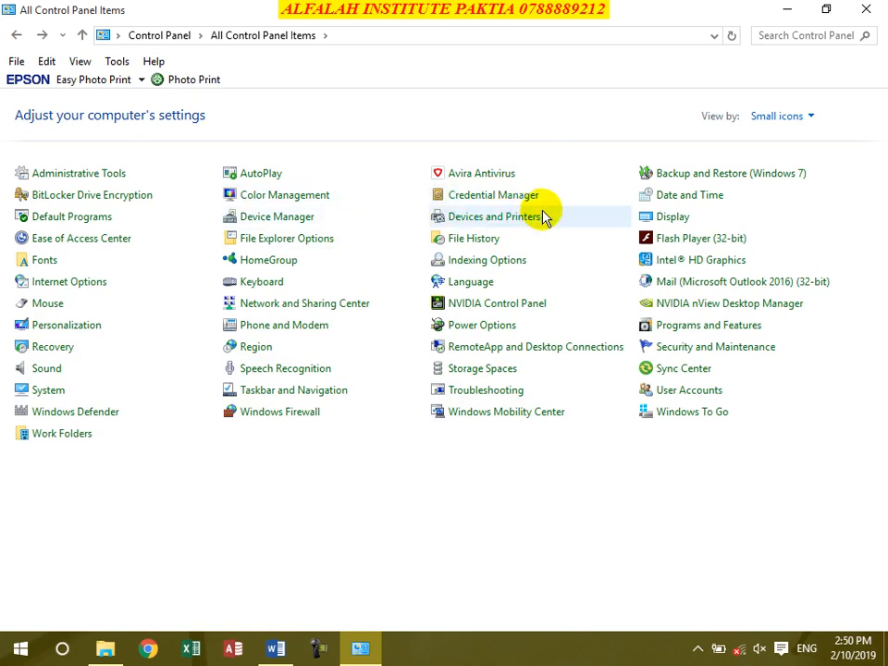
left_click(477, 284)
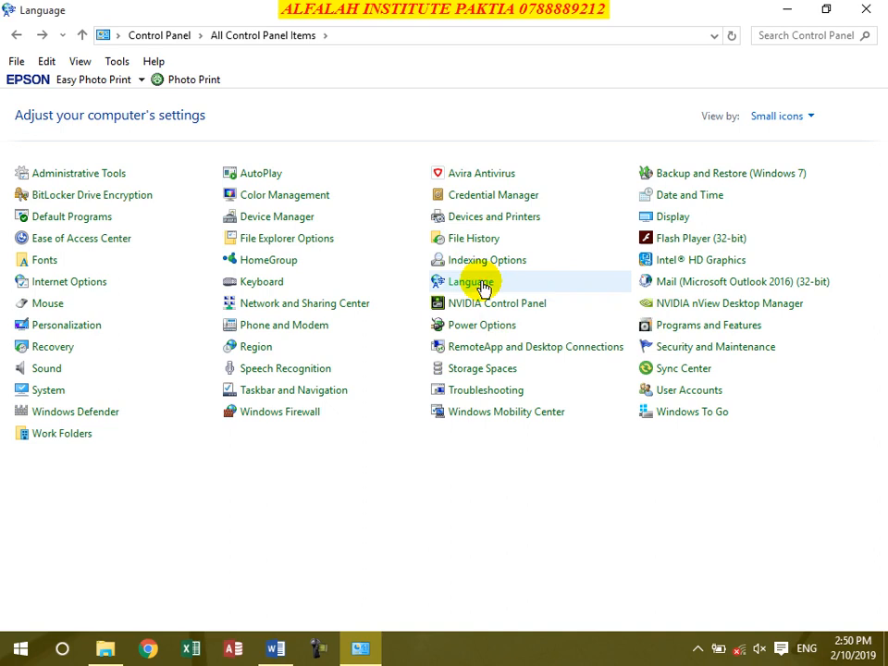
left_click(203, 172)
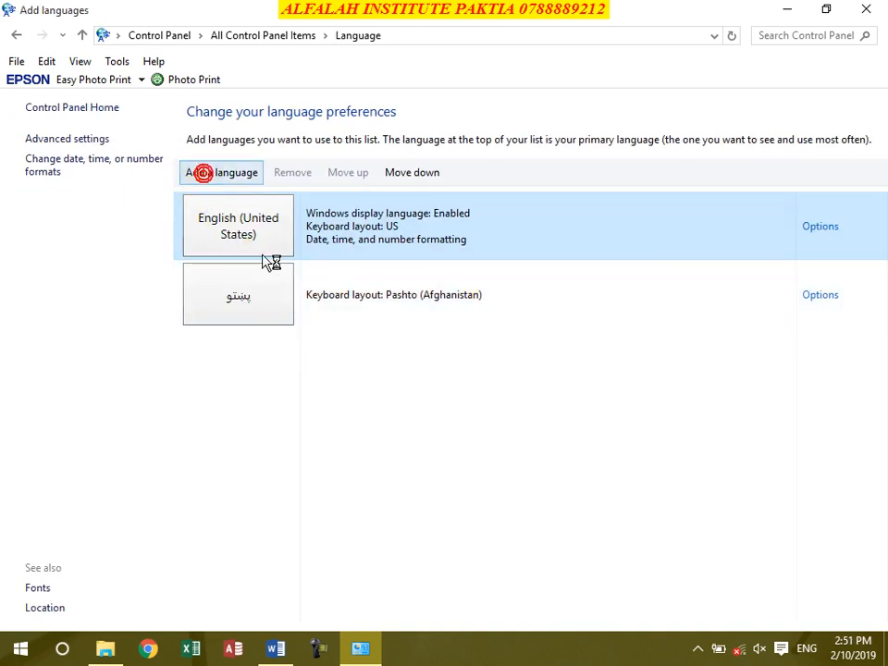
scroll(465, 331, "down", 10)
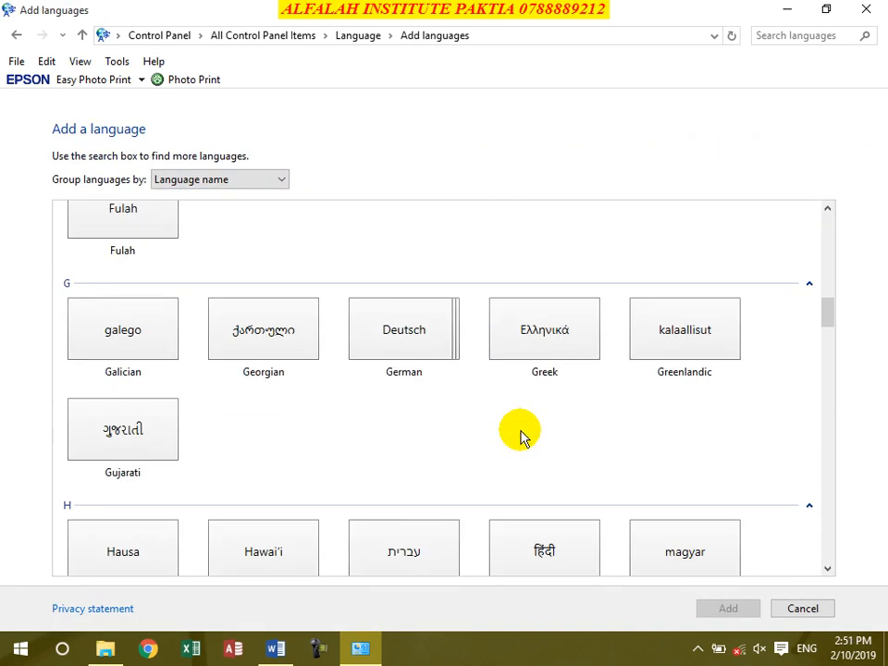
scroll(404, 399, "down", 12)
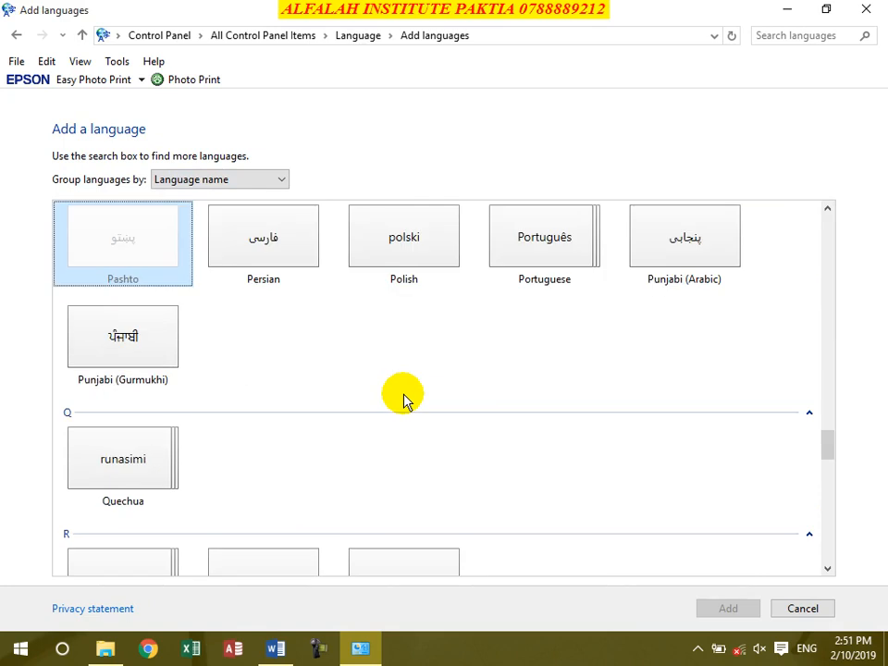
left_click(123, 230)
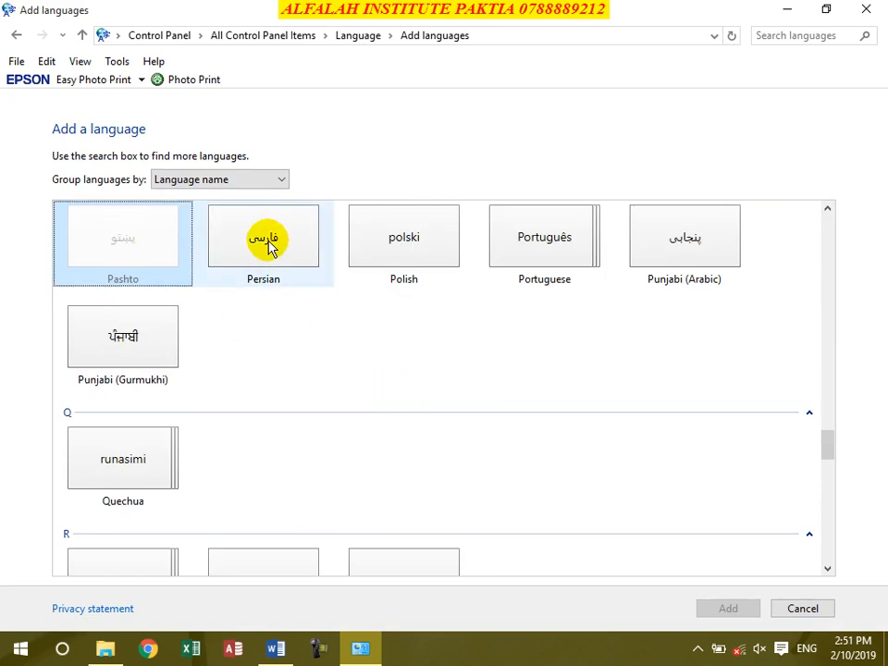
left_click(268, 235)
left_click(749, 614)
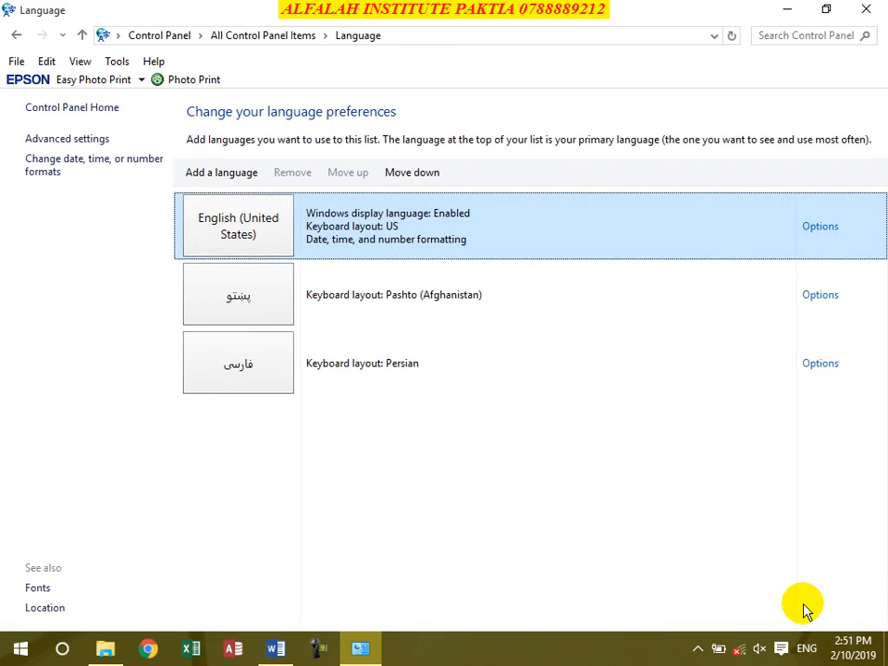
left_click(243, 357)
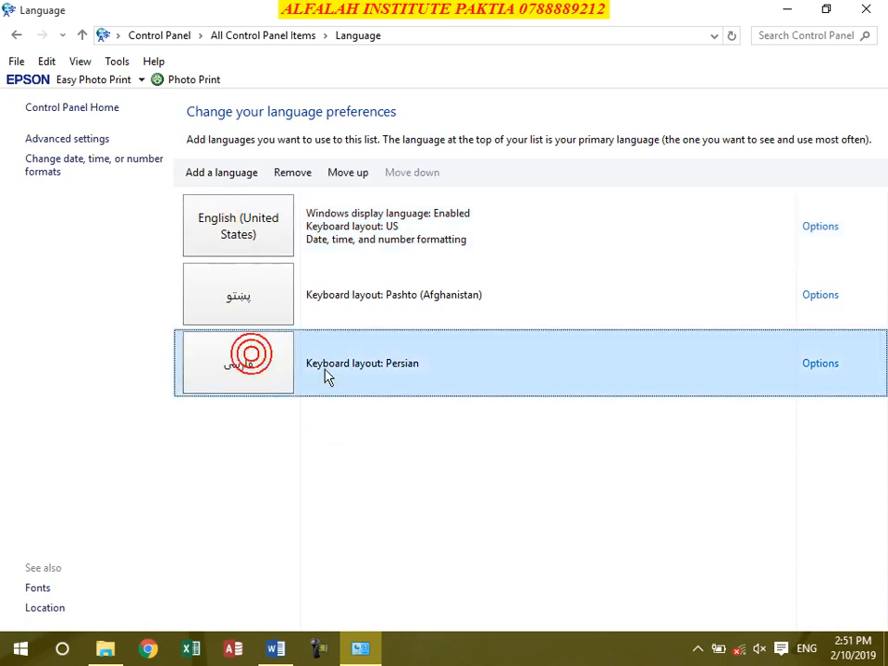
left_click(293, 174)
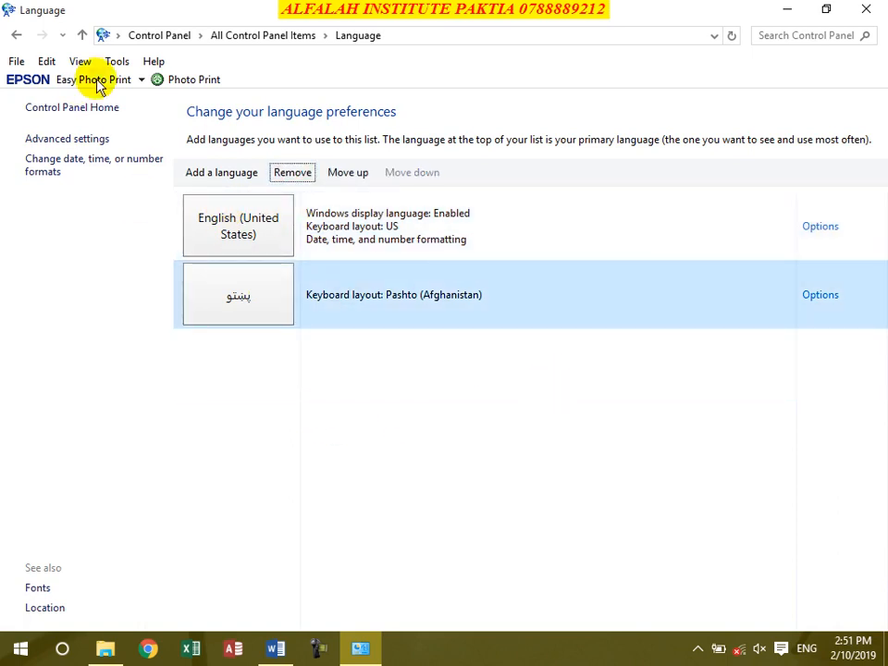
left_click(83, 35)
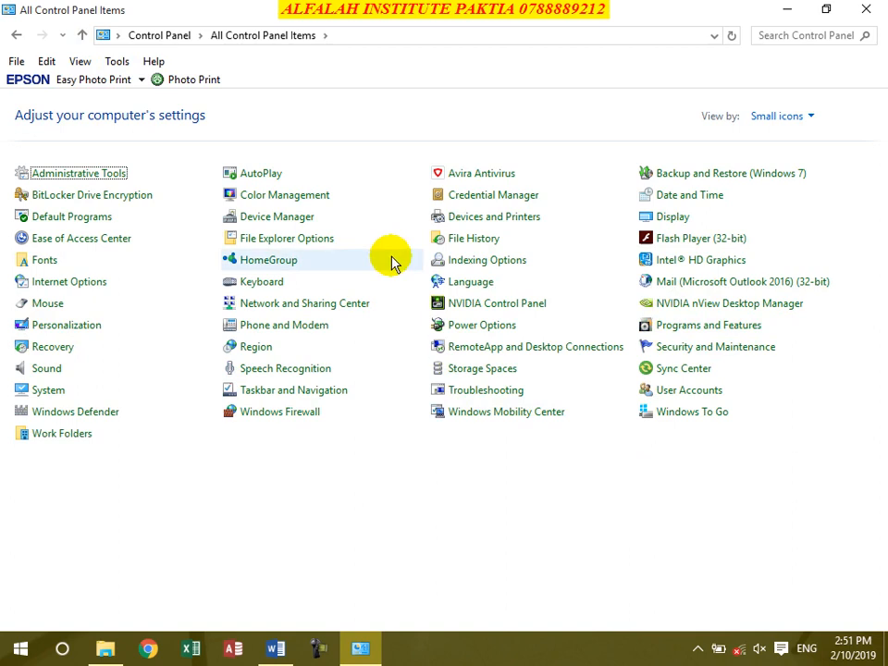
left_click(470, 327)
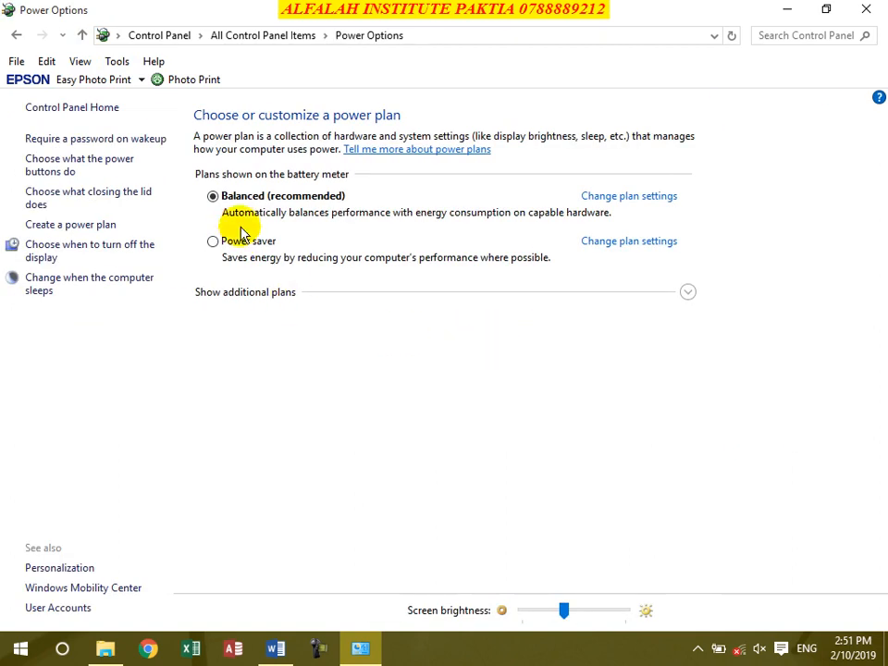
left_click(246, 242)
left_click(253, 198)
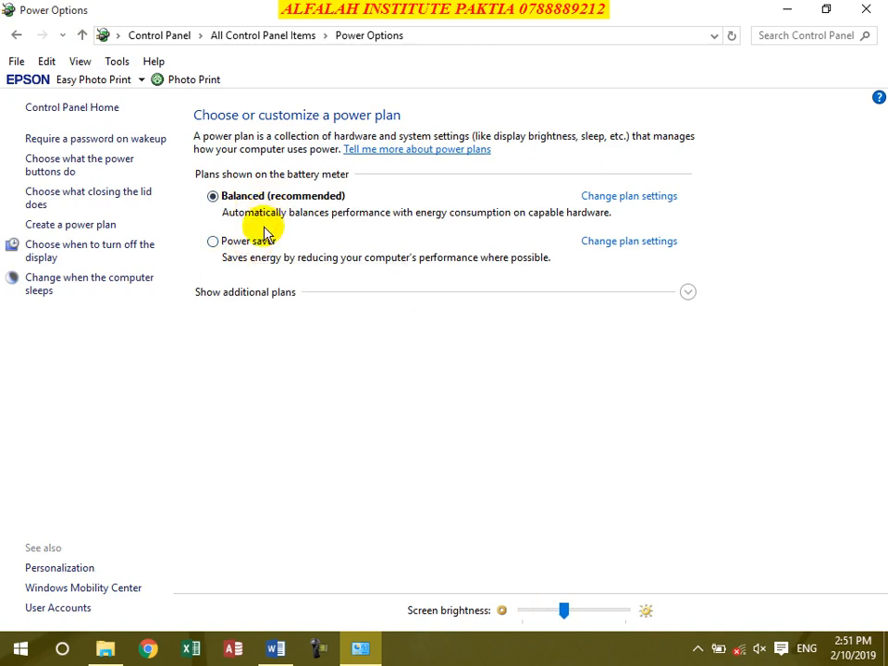
left_click(638, 198)
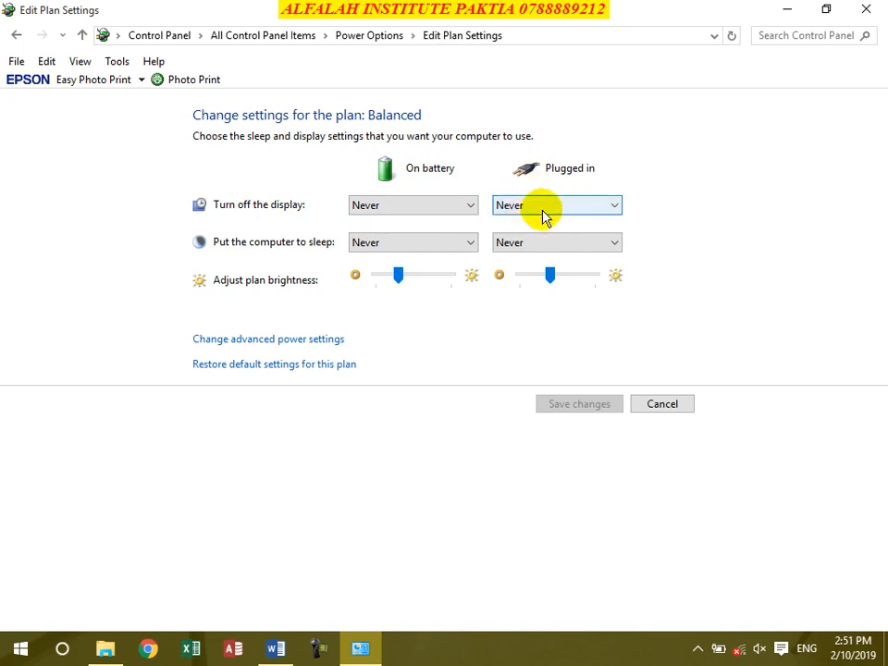
left_click(83, 35)
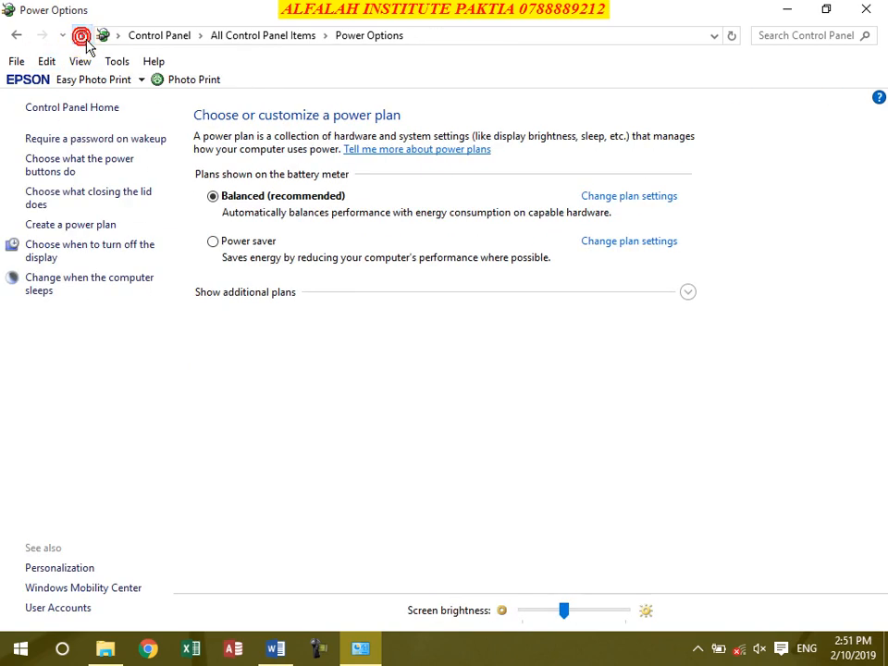
left_click(84, 37)
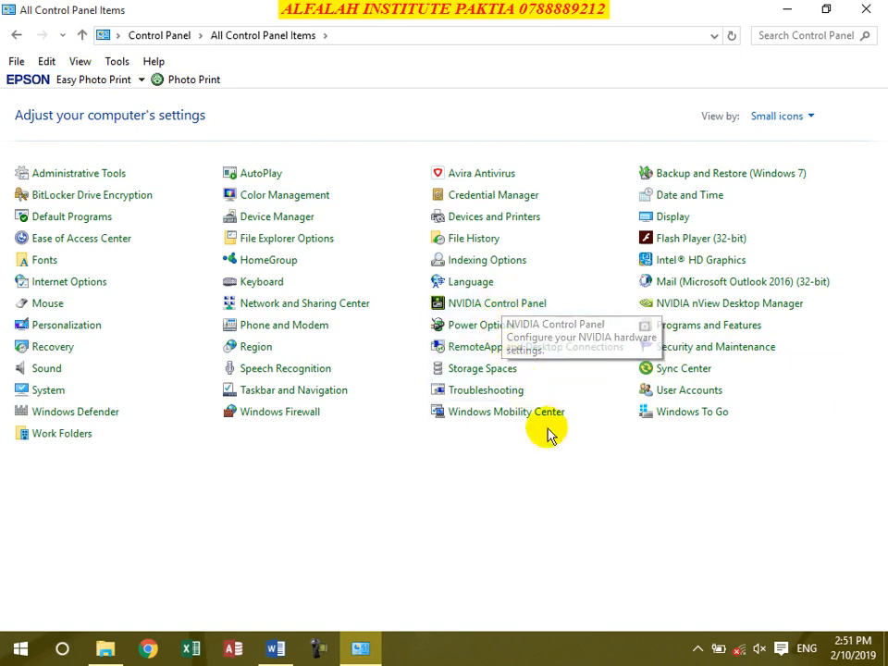
Step: Raise the screen brightness slider a little under Display, then go back to All Control Panel Items
left_click(681, 217)
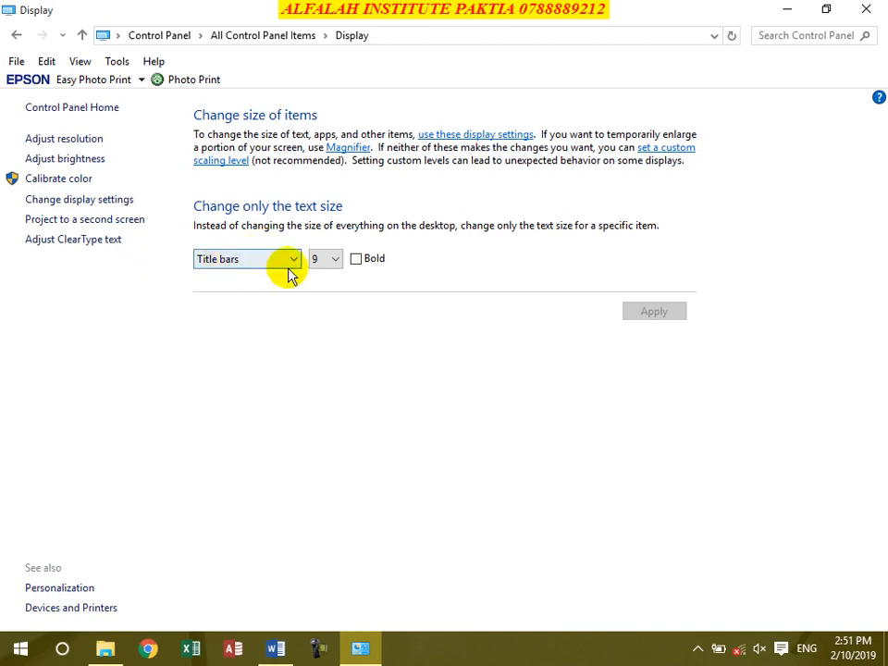
left_click(81, 160)
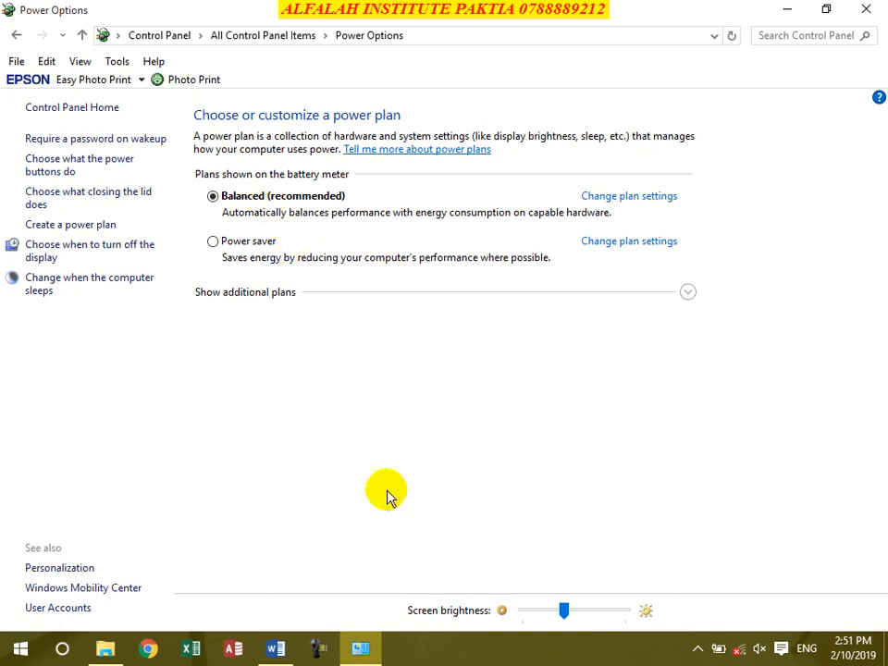
left_click_drag(563, 610, 586, 621)
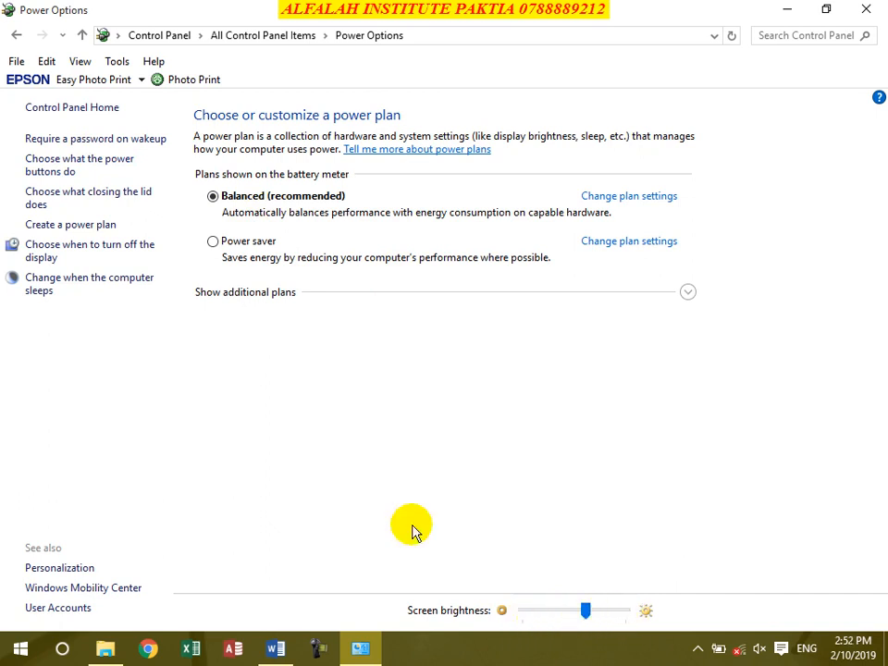
left_click(17, 34)
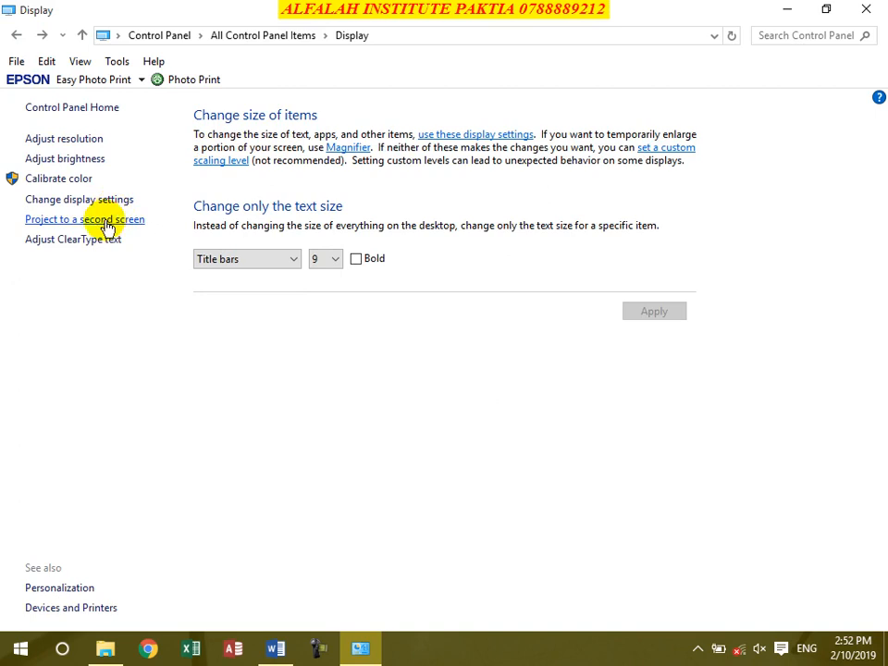
left_click(82, 37)
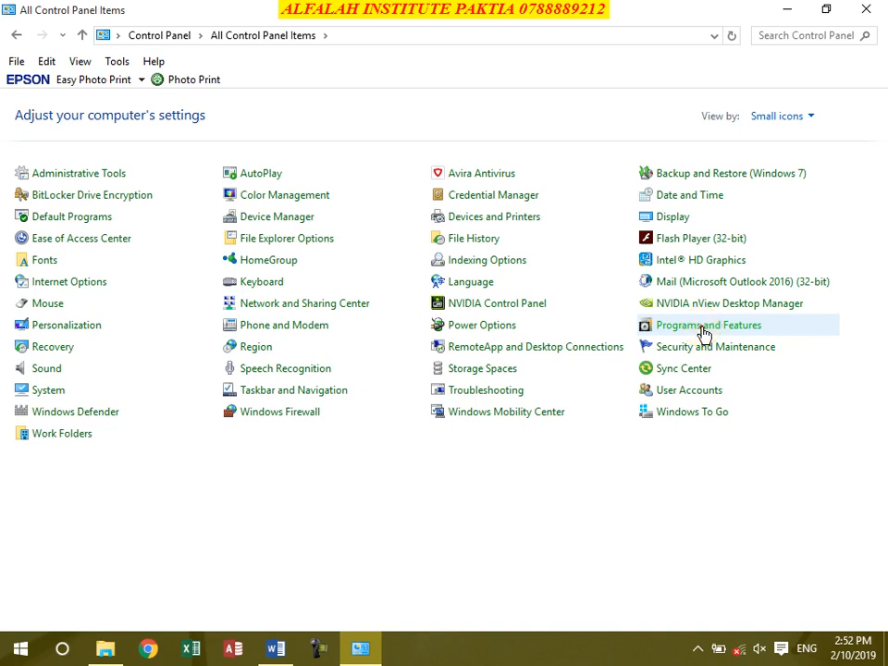
Step: Open Programs and Features and select the HP LaserJet Professional P1100-P1560-P1600 Series entry
left_click(702, 329)
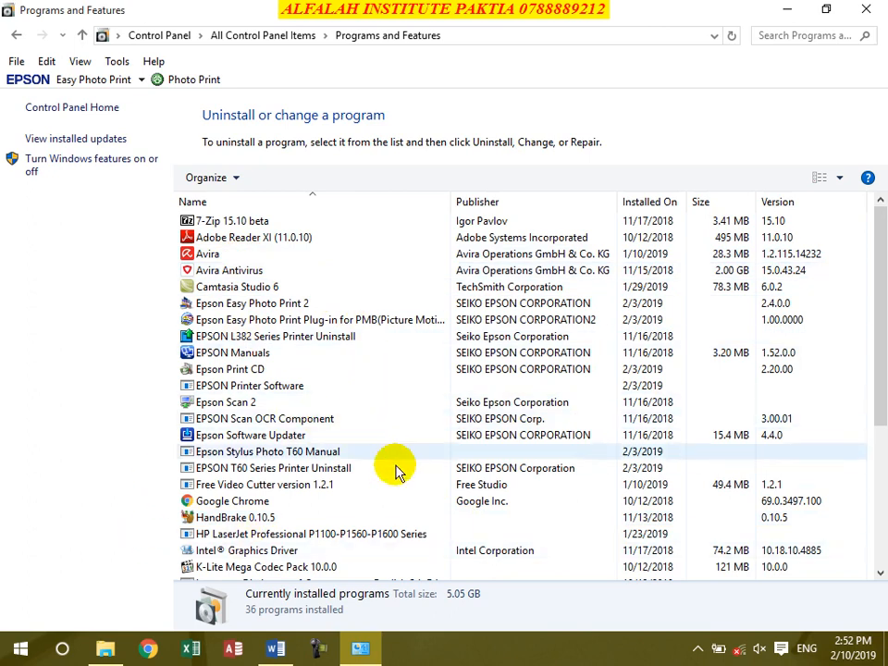
left_click(259, 536)
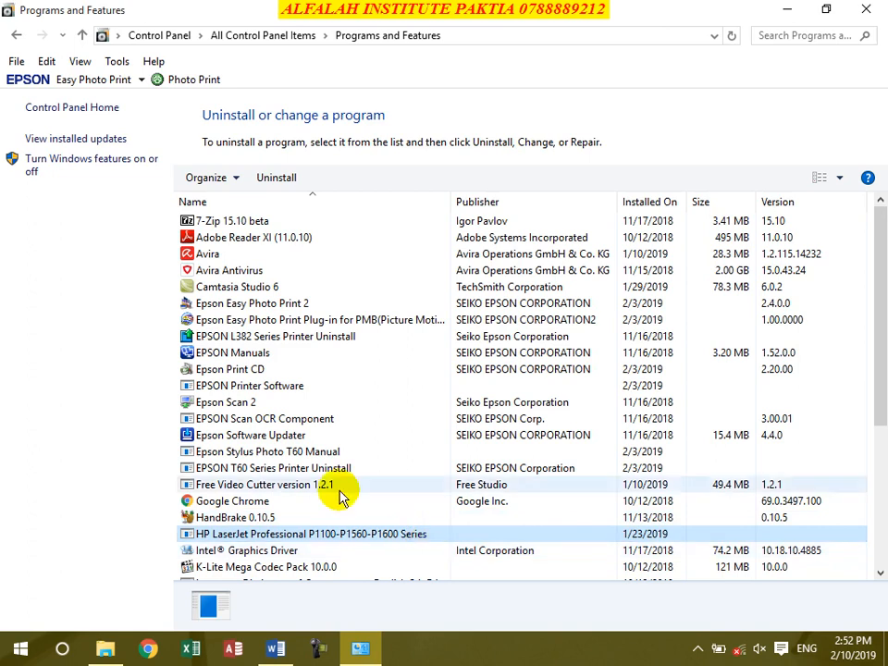
Step: Go up to the Control Panel home and switch View by to Small icons
left_click(82, 39)
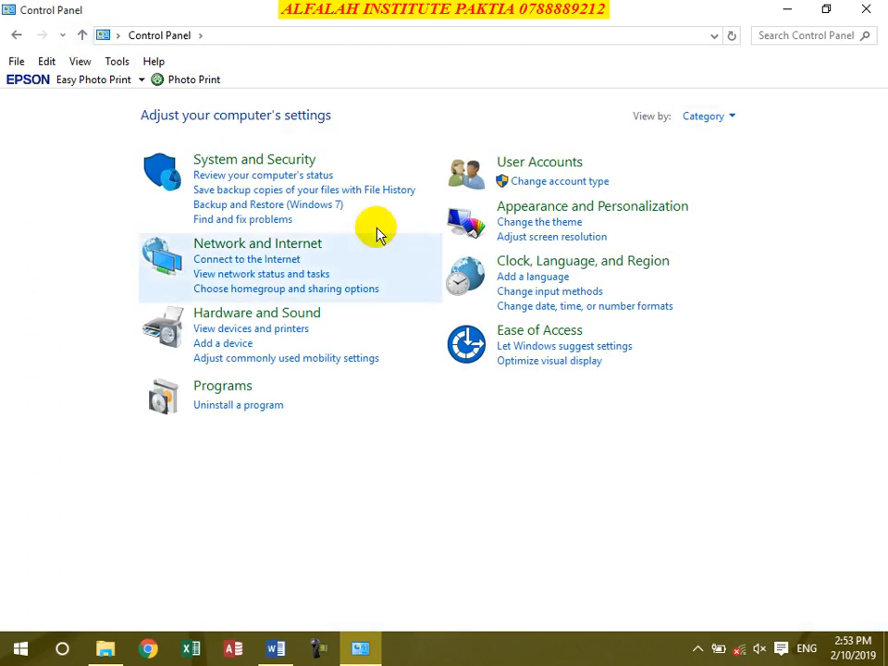
left_click(730, 117)
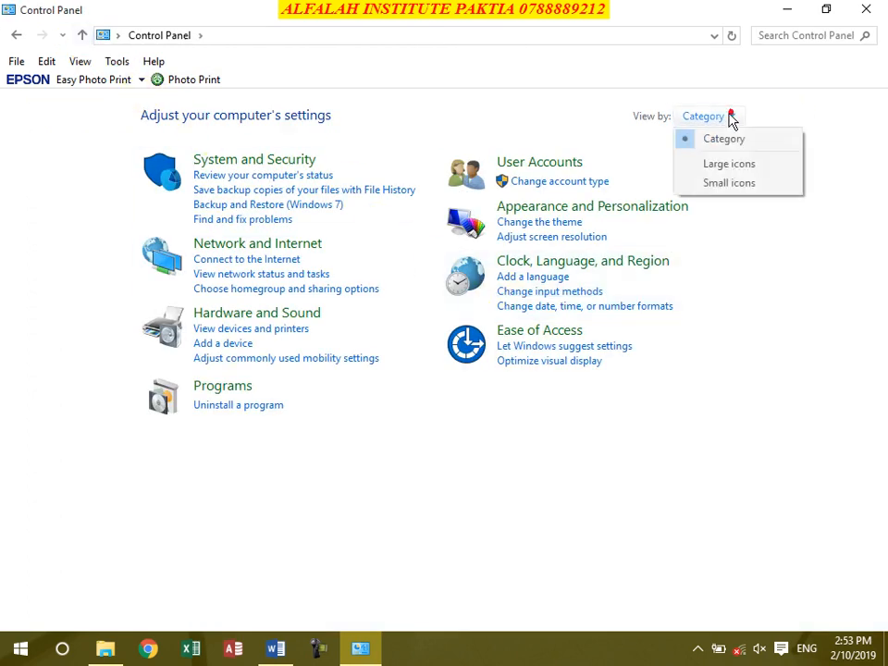
left_click(714, 181)
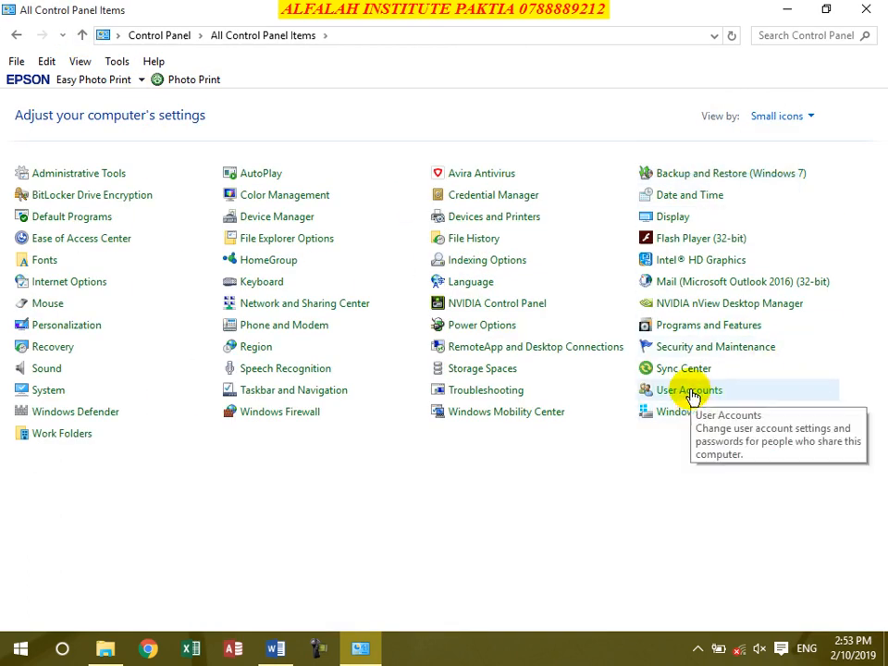